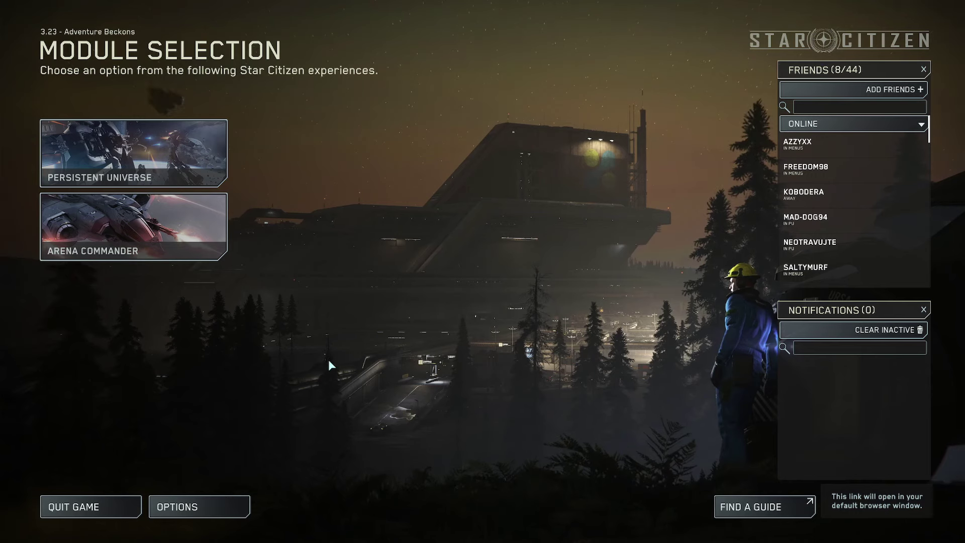
Step: Open the game options and examine the general game settings, from cinematic cameras through the movement toggles to the crosshair settings
{"action": "left_click", "coordinate": [223, 502]}
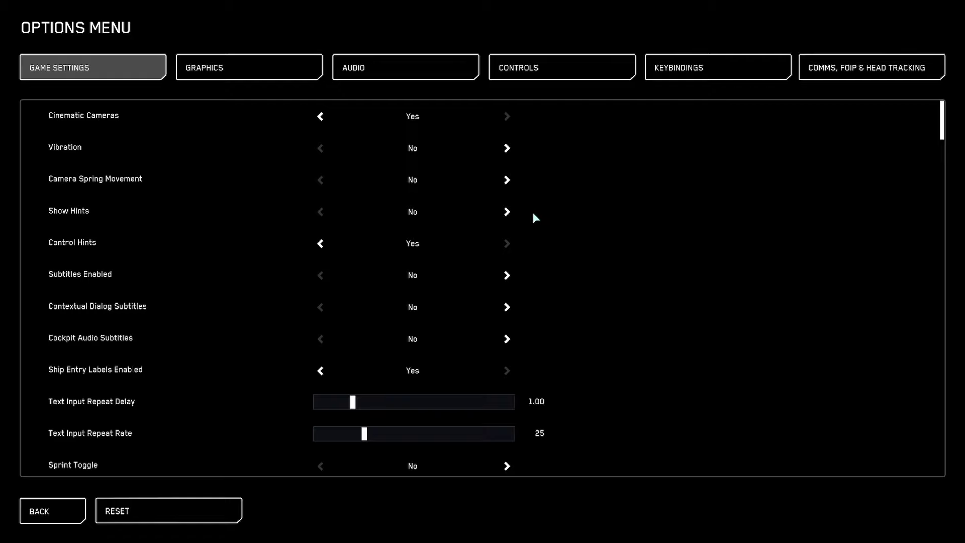
{"action": "scroll", "coordinate": [533, 214], "scroll_direction": "down", "scroll_amount": 1}
{"action": "scroll", "coordinate": [223, 244], "scroll_direction": "down", "scroll_amount": 5}
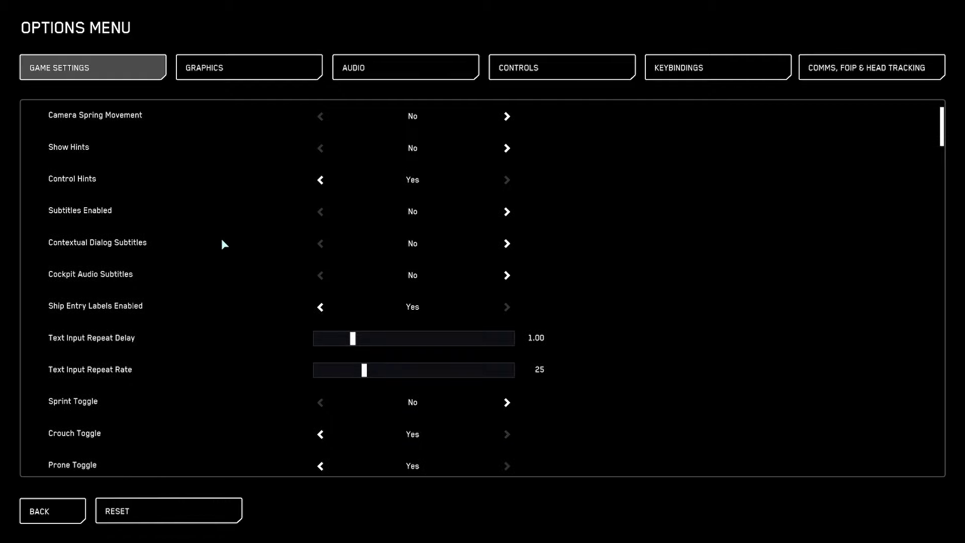
{"action": "scroll", "coordinate": [224, 244], "scroll_direction": "down", "scroll_amount": 2}
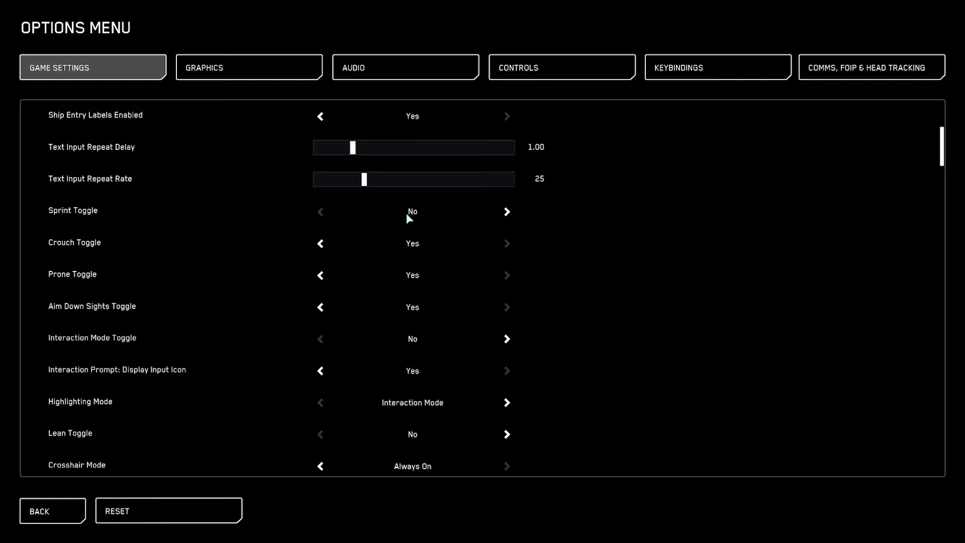
{"action": "scroll", "coordinate": [564, 243], "scroll_direction": "down", "scroll_amount": 1}
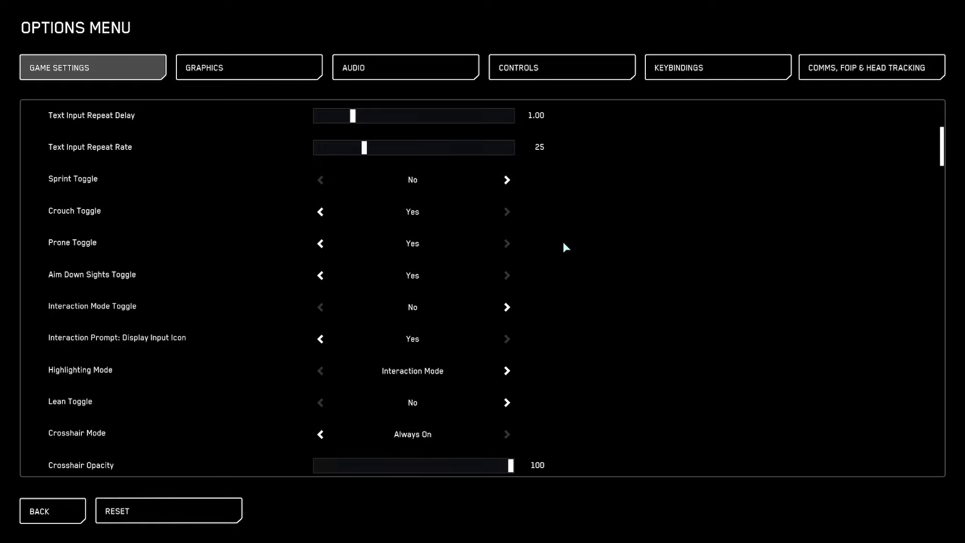
{"action": "scroll", "coordinate": [352, 260], "scroll_direction": "down", "scroll_amount": 1}
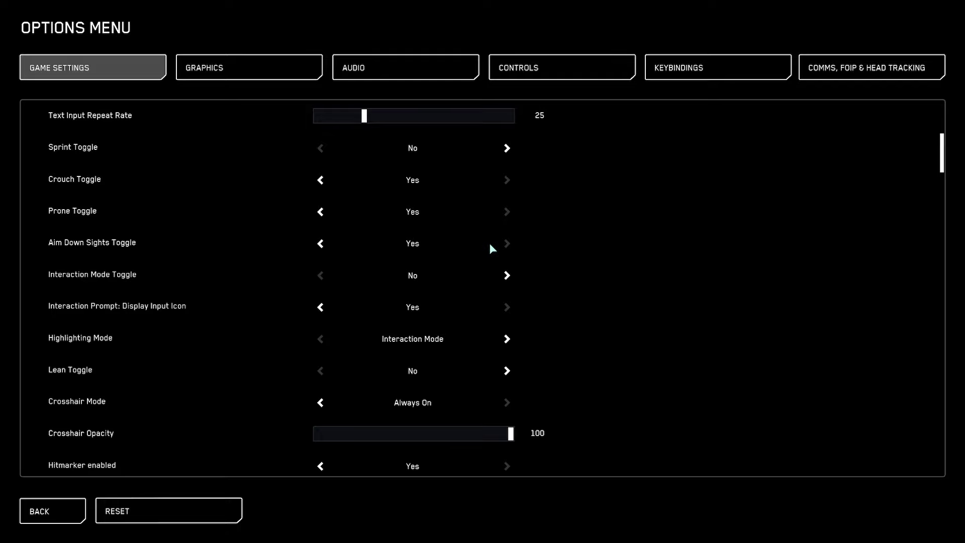
{"action": "scroll", "coordinate": [302, 264], "scroll_direction": "down", "scroll_amount": 2}
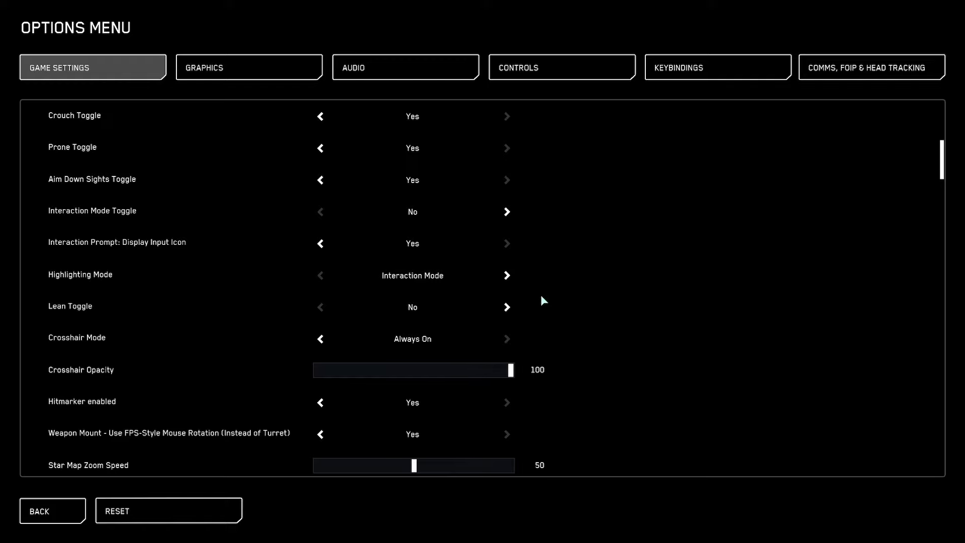
{"action": "scroll", "coordinate": [170, 327], "scroll_direction": "down", "scroll_amount": 6}
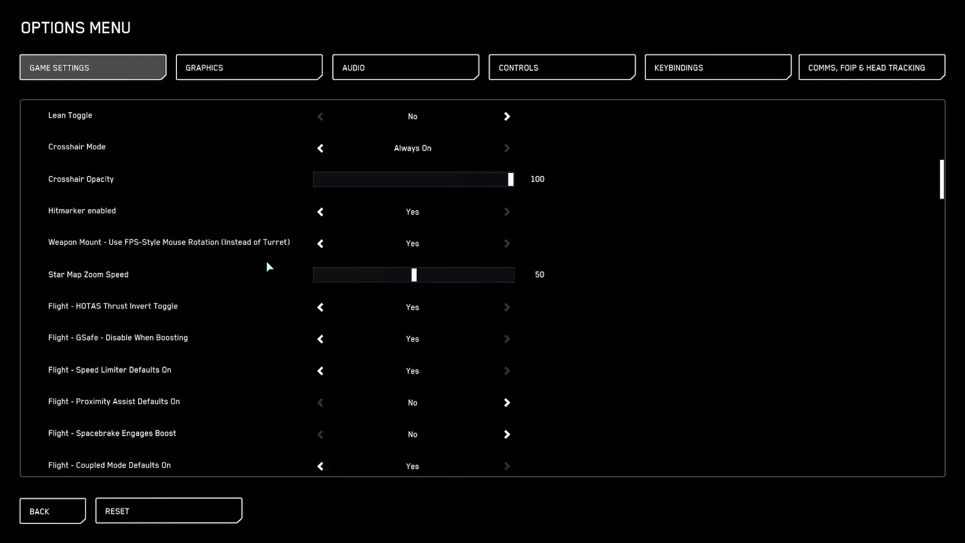
Step: Examine the flight, relative throttle and pilot VJoy settings, including the available choices for Pilot - Velocity Indicator
{"action": "scroll", "coordinate": [268, 267], "scroll_direction": "down", "scroll_amount": 2}
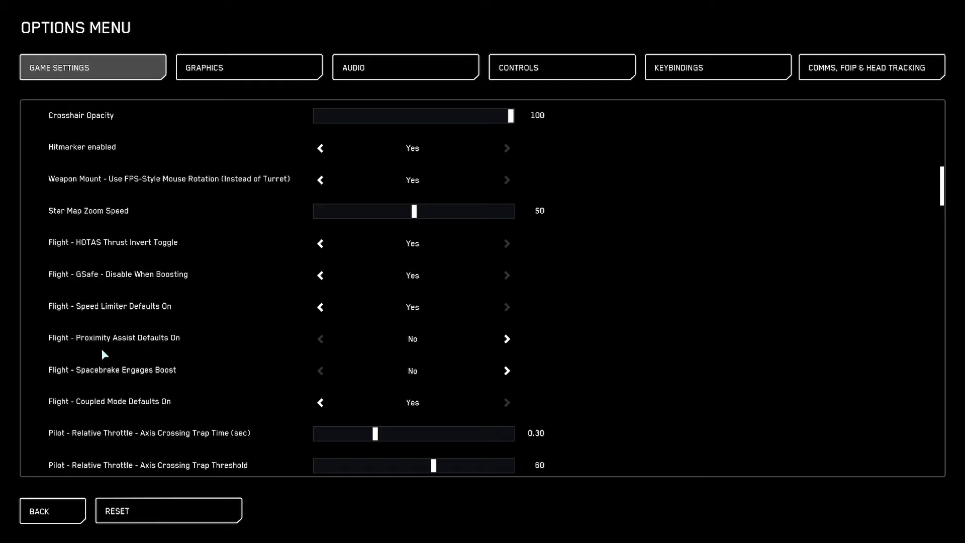
{"action": "scroll", "coordinate": [158, 351], "scroll_direction": "down", "scroll_amount": 1}
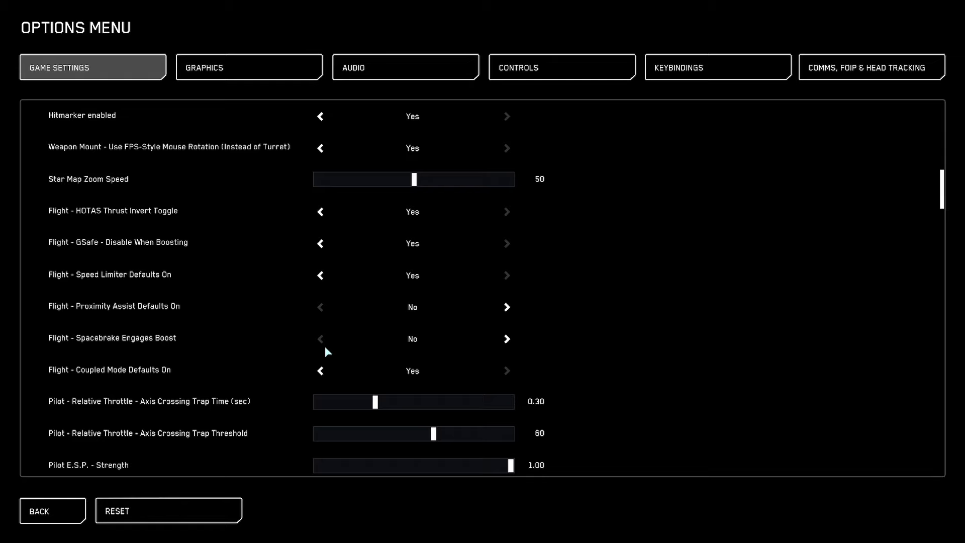
{"action": "scroll", "coordinate": [589, 350], "scroll_direction": "down", "scroll_amount": 7}
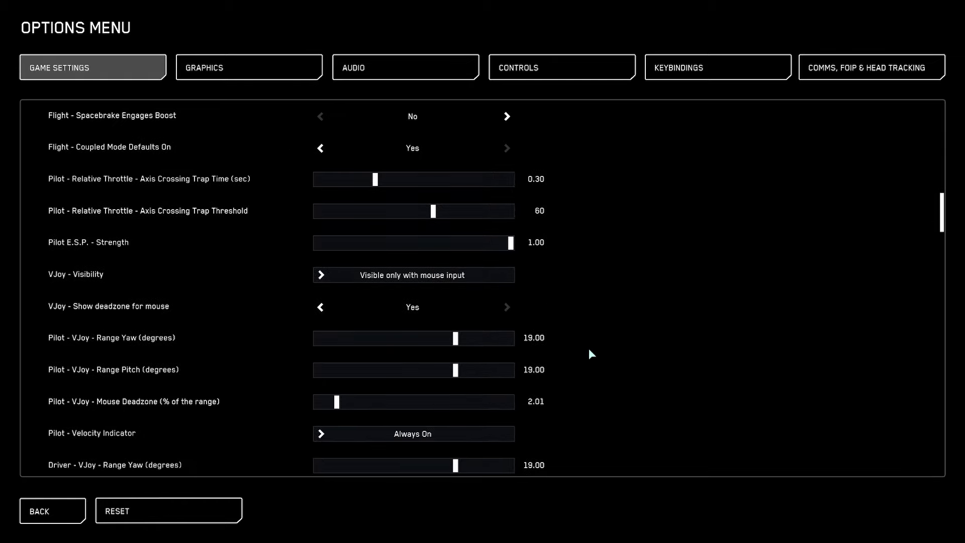
{"action": "scroll", "coordinate": [589, 349], "scroll_direction": "down", "scroll_amount": 2}
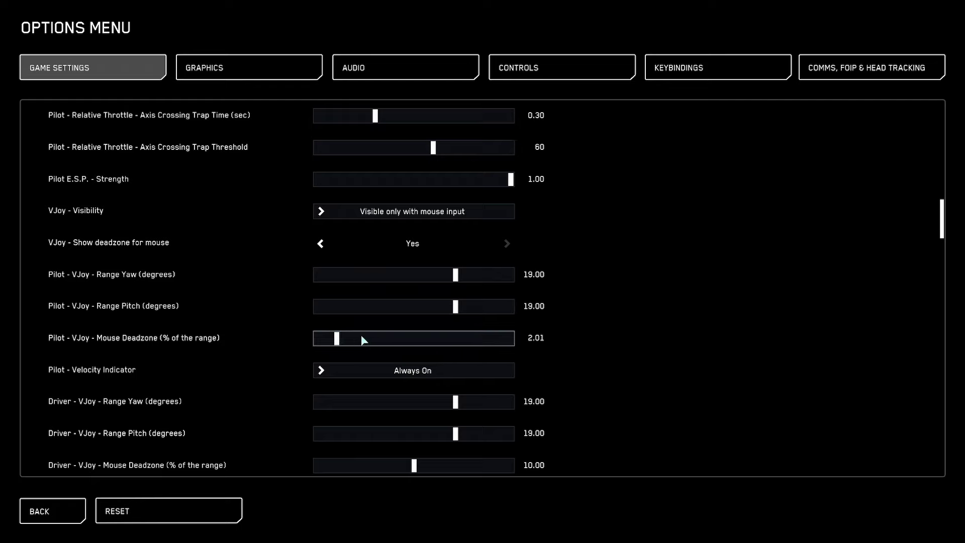
{"action": "scroll", "coordinate": [588, 332], "scroll_direction": "down", "scroll_amount": 1}
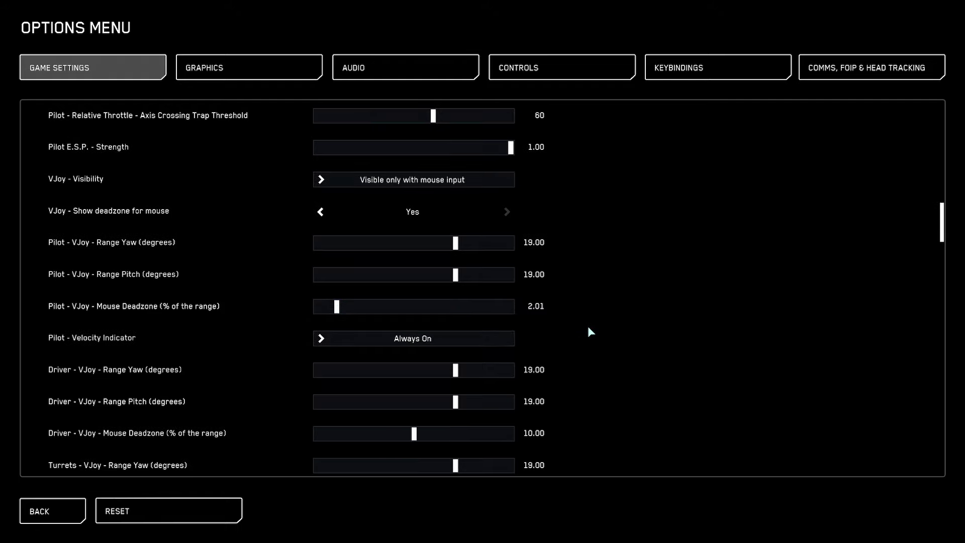
{"action": "scroll", "coordinate": [589, 328], "scroll_direction": "down", "scroll_amount": 1}
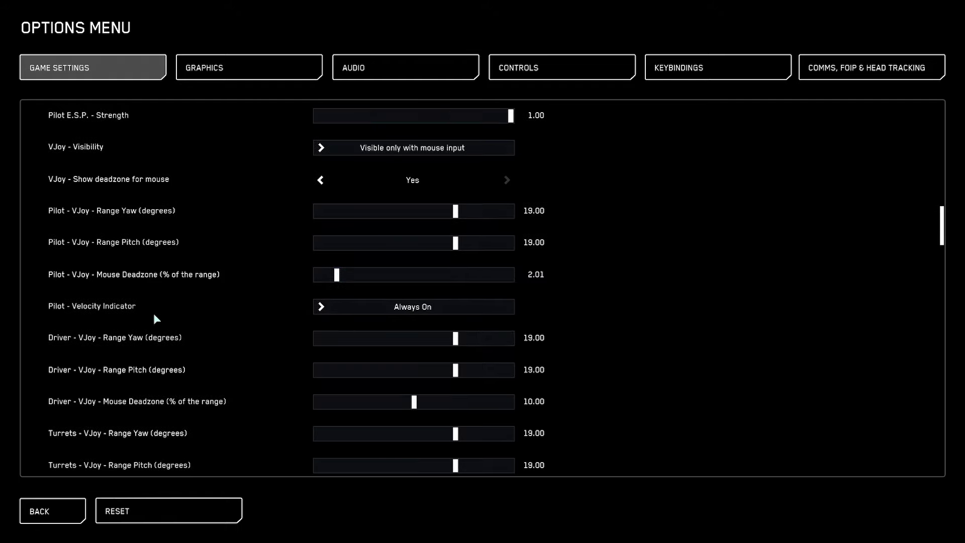
{"action": "left_click", "coordinate": [437, 306]}
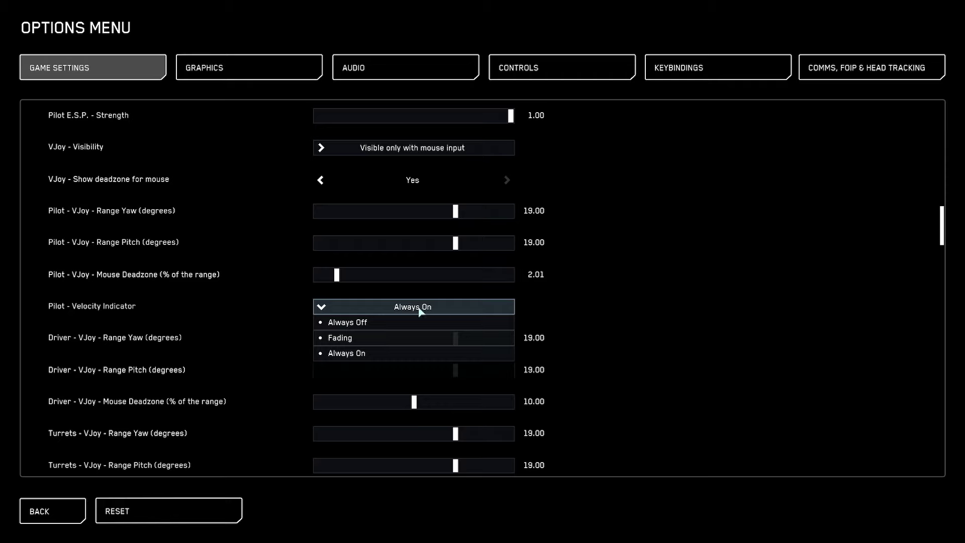
{"action": "left_click", "coordinate": [401, 313]}
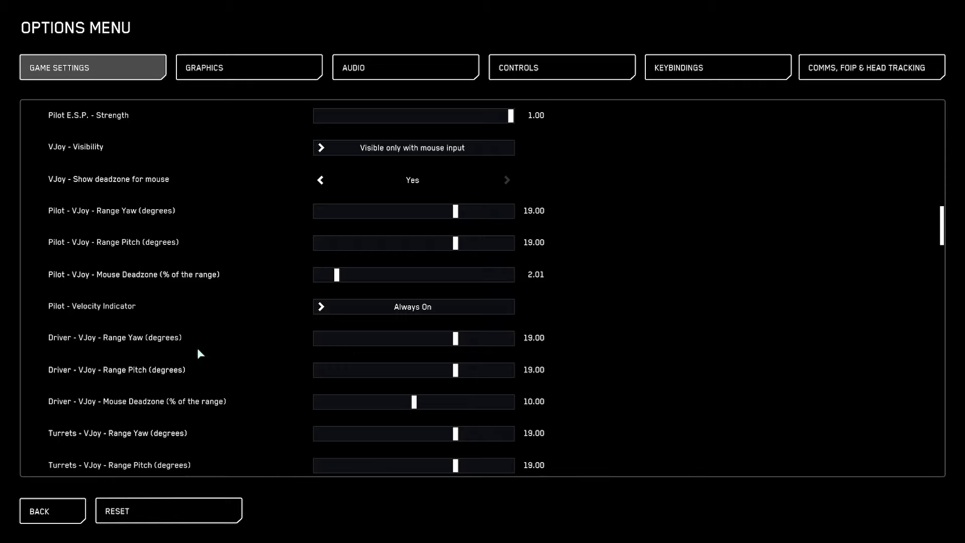
Step: Examine the driver and turret VJoy, salvage, tractor beam and manual gimbal weapon settings
{"action": "scroll", "coordinate": [97, 371], "scroll_direction": "down", "scroll_amount": 1}
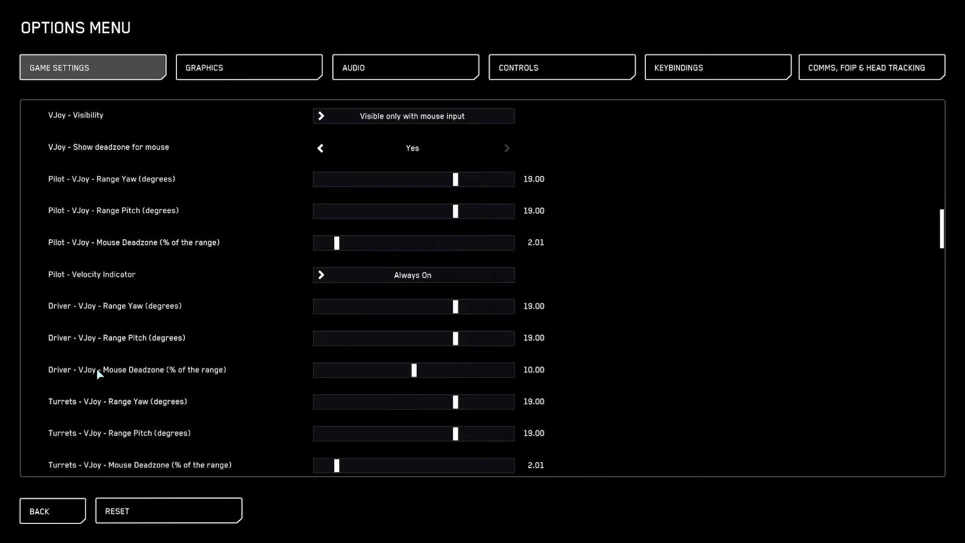
{"action": "scroll", "coordinate": [227, 367], "scroll_direction": "down", "scroll_amount": 2}
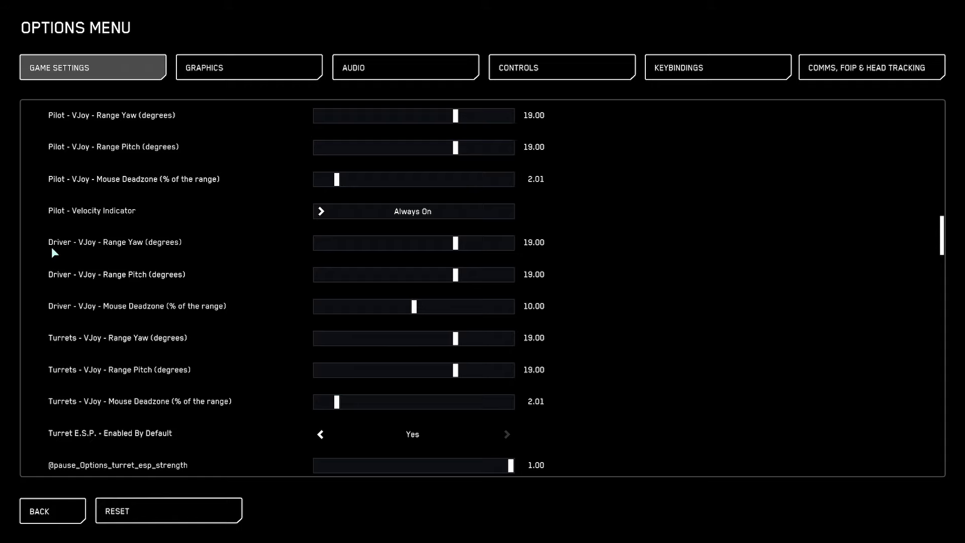
{"action": "scroll", "coordinate": [583, 293], "scroll_direction": "down", "scroll_amount": 1}
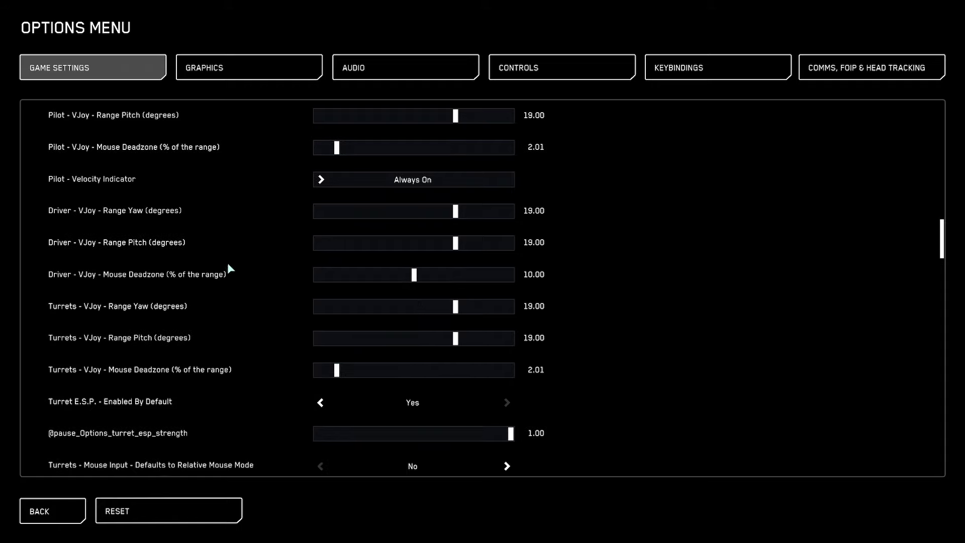
{"action": "scroll", "coordinate": [586, 327], "scroll_direction": "down", "scroll_amount": 2}
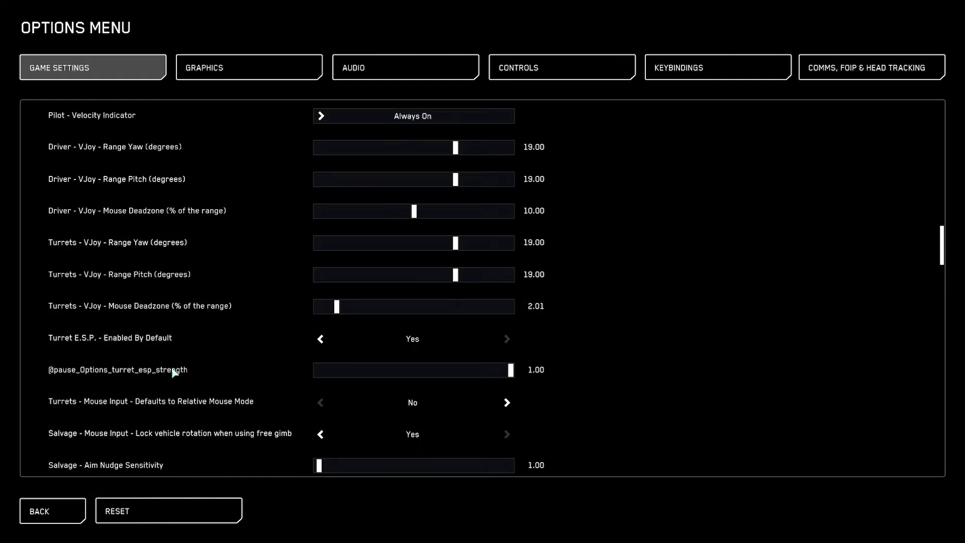
{"action": "scroll", "coordinate": [172, 367], "scroll_direction": "down", "scroll_amount": 3}
{"action": "scroll", "coordinate": [197, 320], "scroll_direction": "down", "scroll_amount": 3}
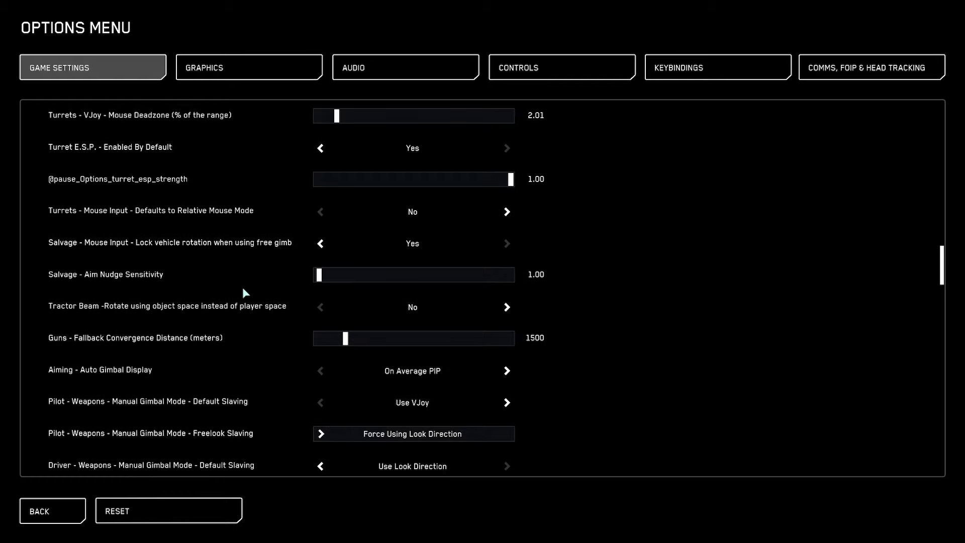
{"action": "scroll", "coordinate": [242, 288], "scroll_direction": "down", "scroll_amount": 2}
{"action": "scroll", "coordinate": [243, 290], "scroll_direction": "down", "scroll_amount": 13}
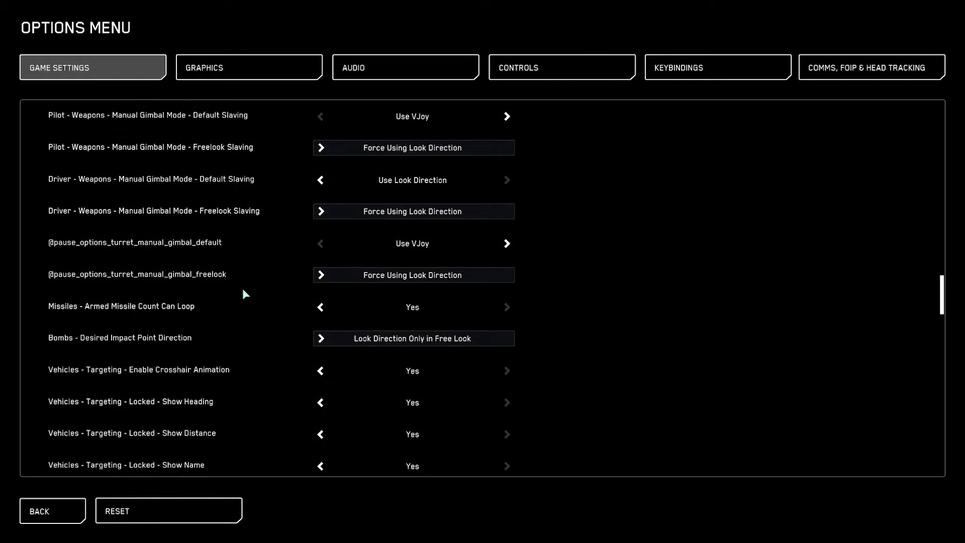
Step: Examine the vehicle targeting settings and the pilot, turret and driver Look Ahead settings
{"action": "scroll", "coordinate": [243, 290], "scroll_direction": "down", "scroll_amount": 4}
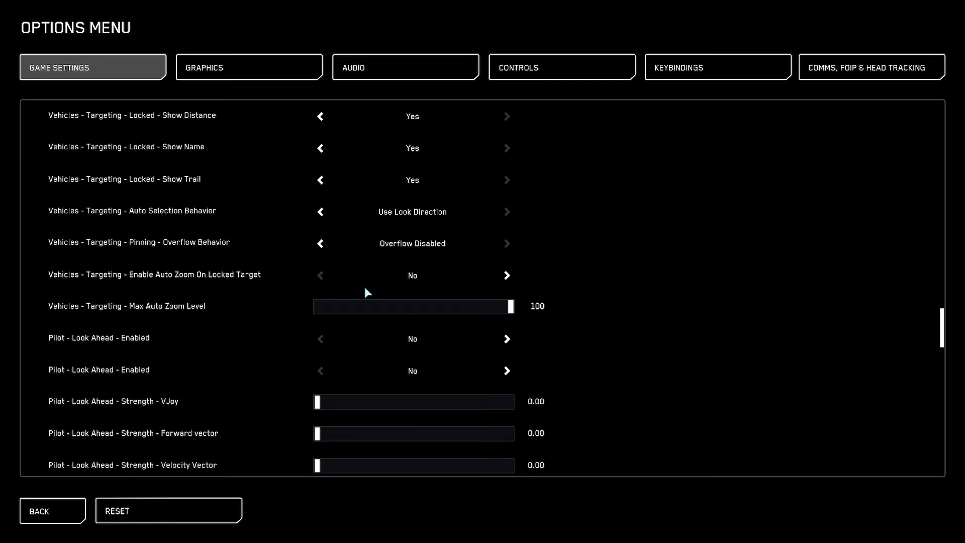
{"action": "scroll", "coordinate": [250, 366], "scroll_direction": "down", "scroll_amount": 2}
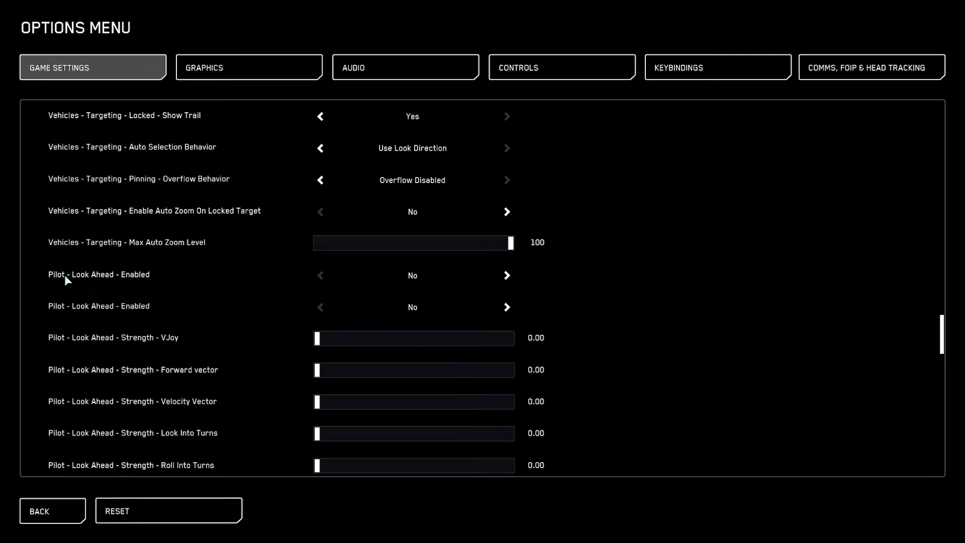
{"action": "scroll", "coordinate": [566, 326], "scroll_direction": "down", "scroll_amount": 2}
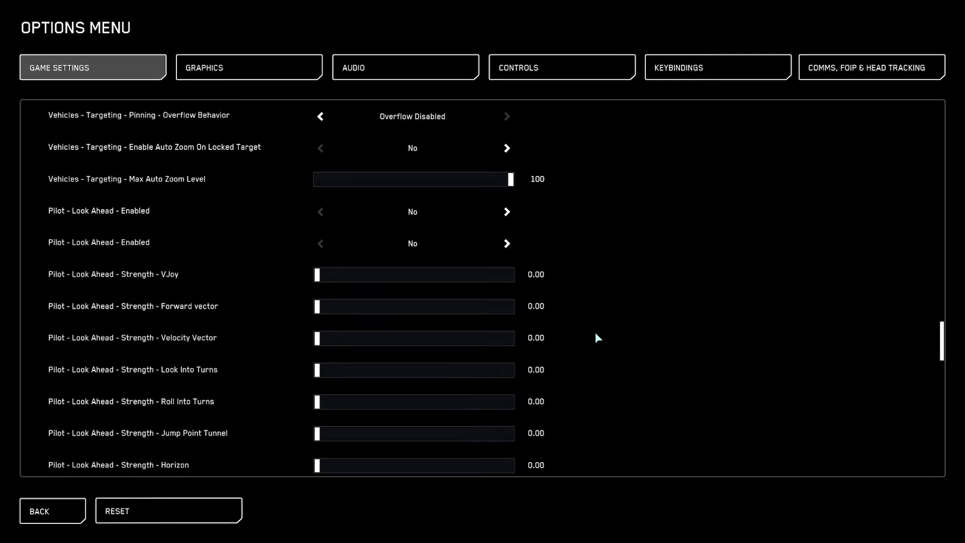
{"action": "scroll", "coordinate": [322, 315], "scroll_direction": "down", "scroll_amount": 7}
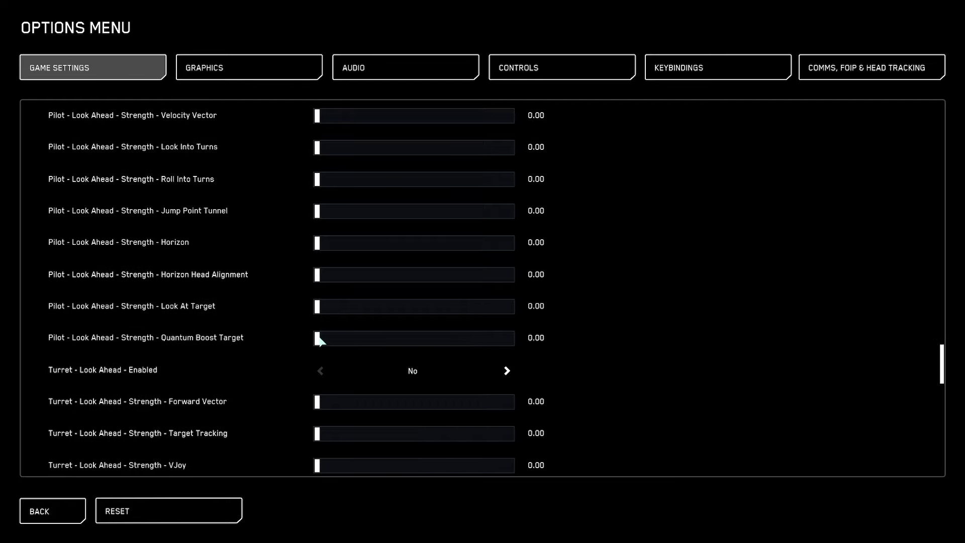
{"action": "scroll", "coordinate": [319, 336], "scroll_direction": "up", "scroll_amount": 5}
{"action": "scroll", "coordinate": [319, 338], "scroll_direction": "up", "scroll_amount": 1}
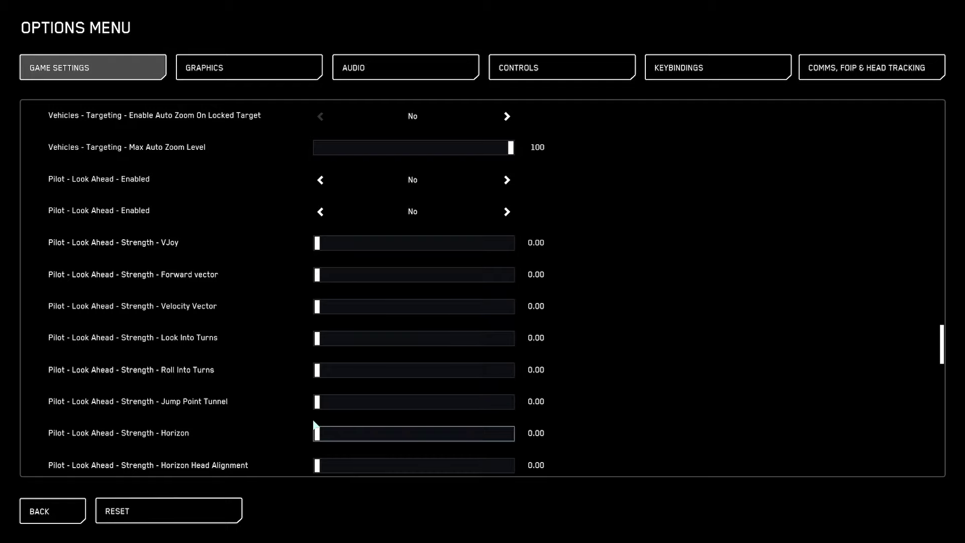
{"action": "scroll", "coordinate": [318, 347], "scroll_direction": "down", "scroll_amount": 5}
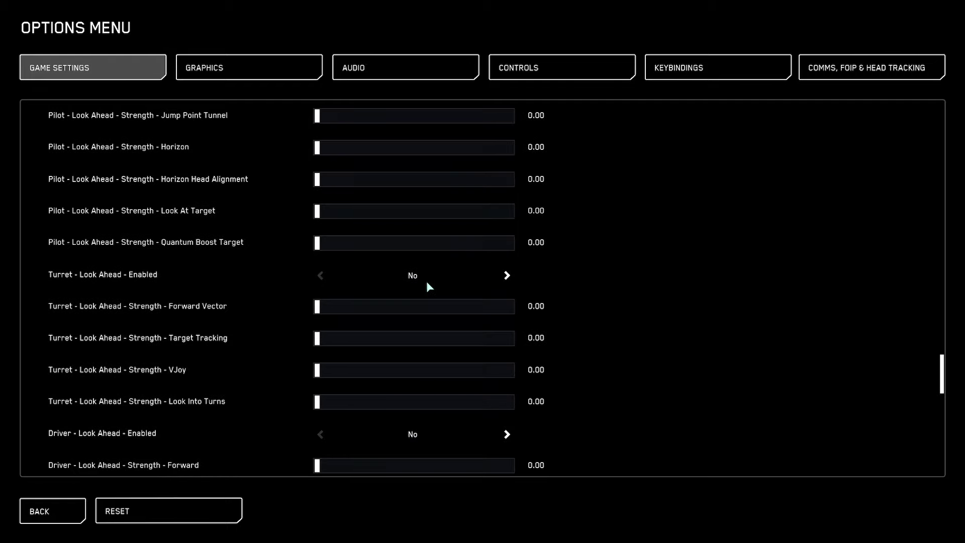
{"action": "scroll", "coordinate": [457, 357], "scroll_direction": "down", "scroll_amount": 2}
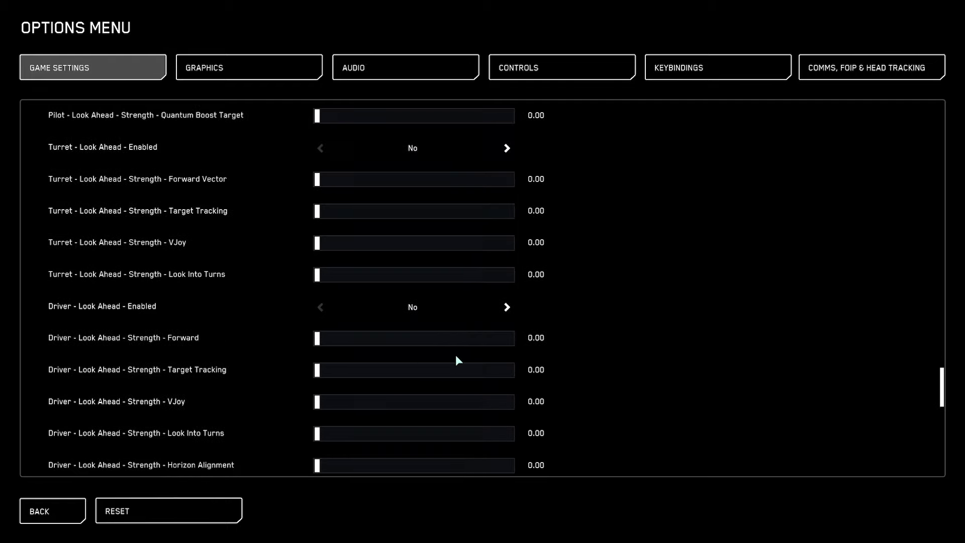
{"action": "scroll", "coordinate": [455, 355], "scroll_direction": "down", "scroll_amount": 1}
{"action": "scroll", "coordinate": [251, 246], "scroll_direction": "down", "scroll_amount": 1}
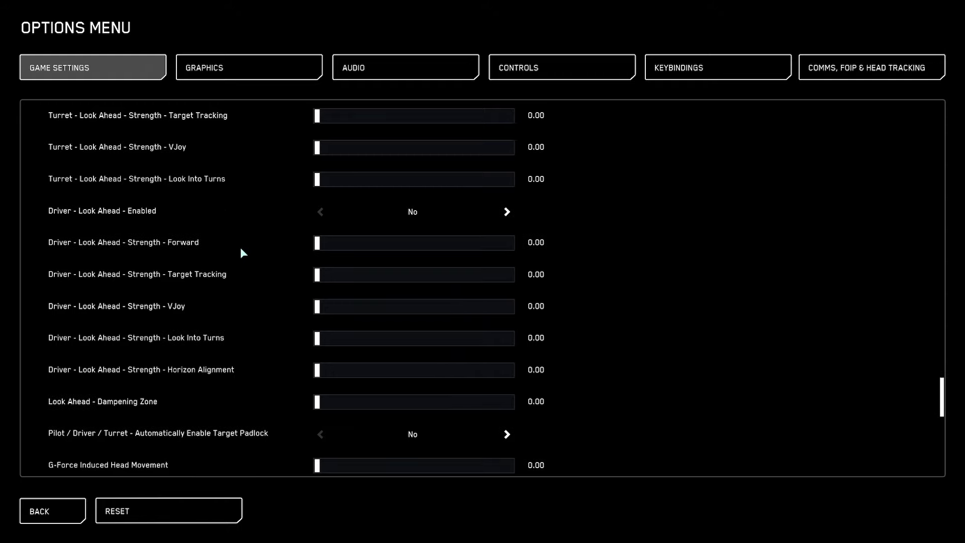
Step: Examine the G-force, camera shake, nameplate, social notification and scan highlight settings through the end of the game settings
{"action": "scroll", "coordinate": [242, 249], "scroll_direction": "down", "scroll_amount": 3}
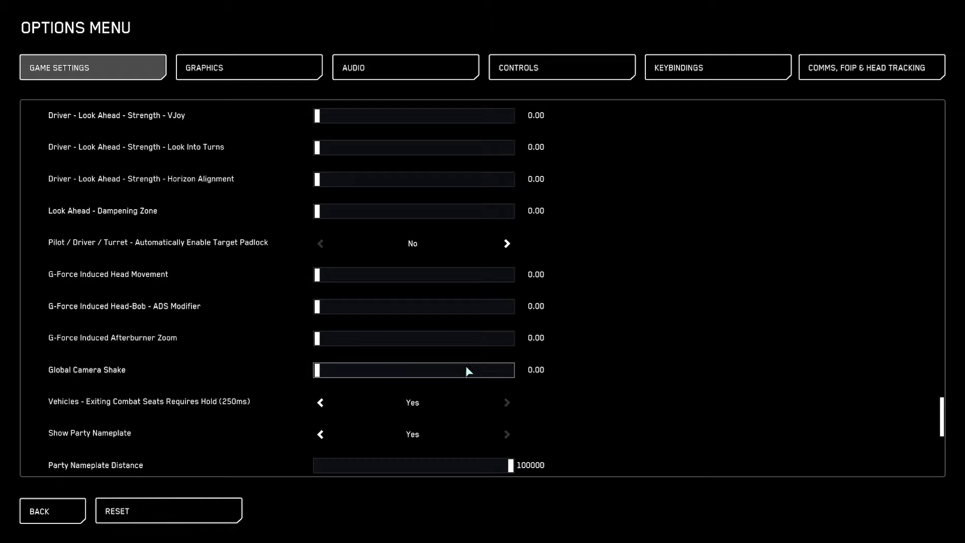
{"action": "scroll", "coordinate": [581, 376], "scroll_direction": "down", "scroll_amount": 4}
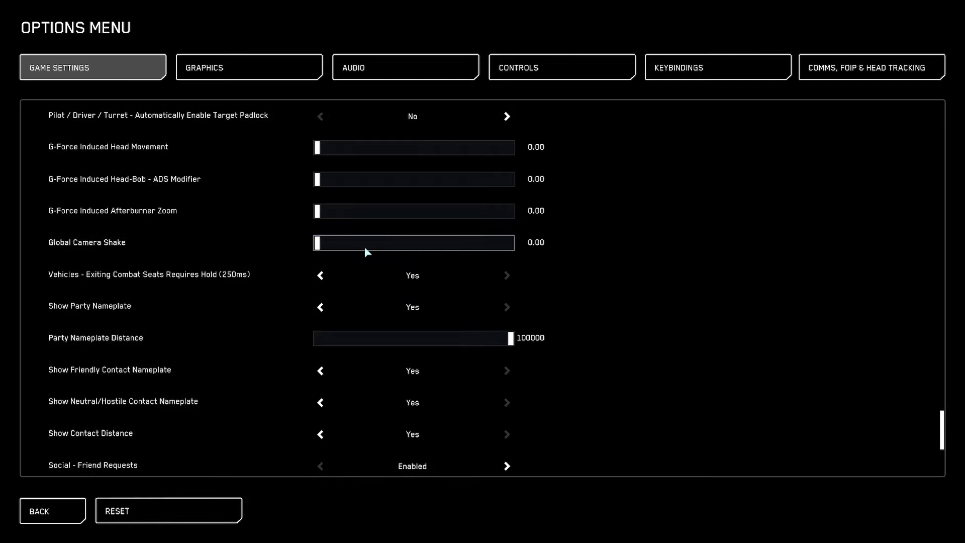
{"action": "scroll", "coordinate": [278, 320], "scroll_direction": "down", "scroll_amount": 2}
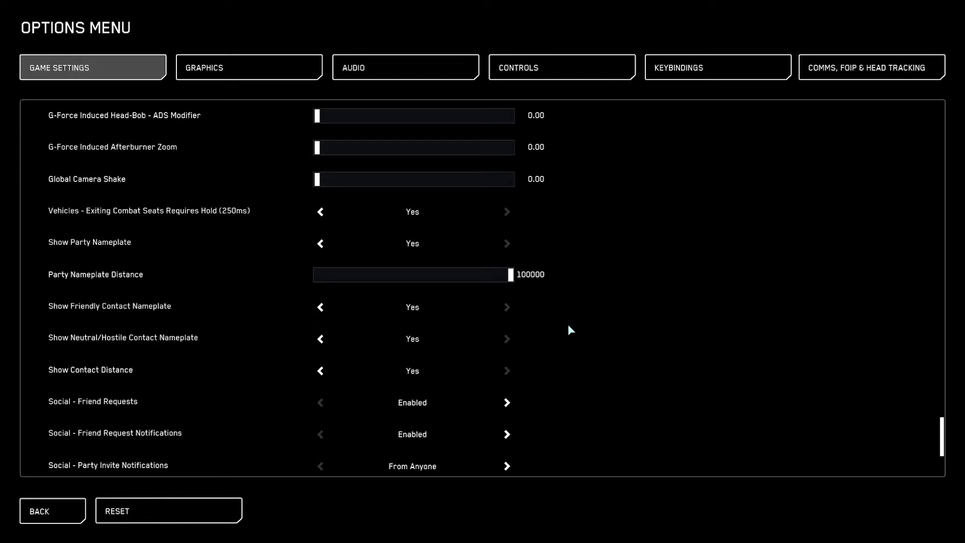
{"action": "scroll", "coordinate": [569, 328], "scroll_direction": "down", "scroll_amount": 2}
{"action": "scroll", "coordinate": [569, 329], "scroll_direction": "down", "scroll_amount": 4}
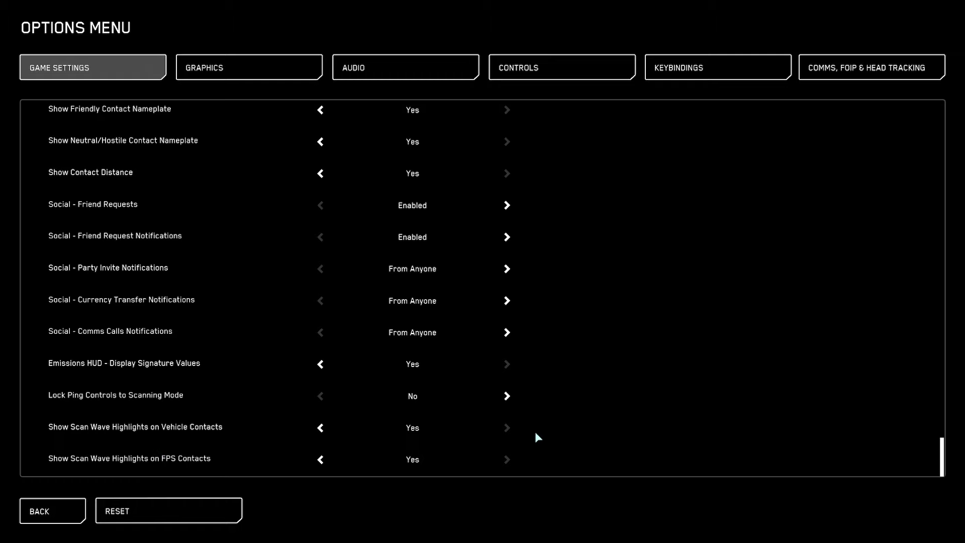
Step: Open the graphics settings and examine the SDR display, window mode and renderer settings, including the available choices for Resolution
{"action": "left_click", "coordinate": [241, 70]}
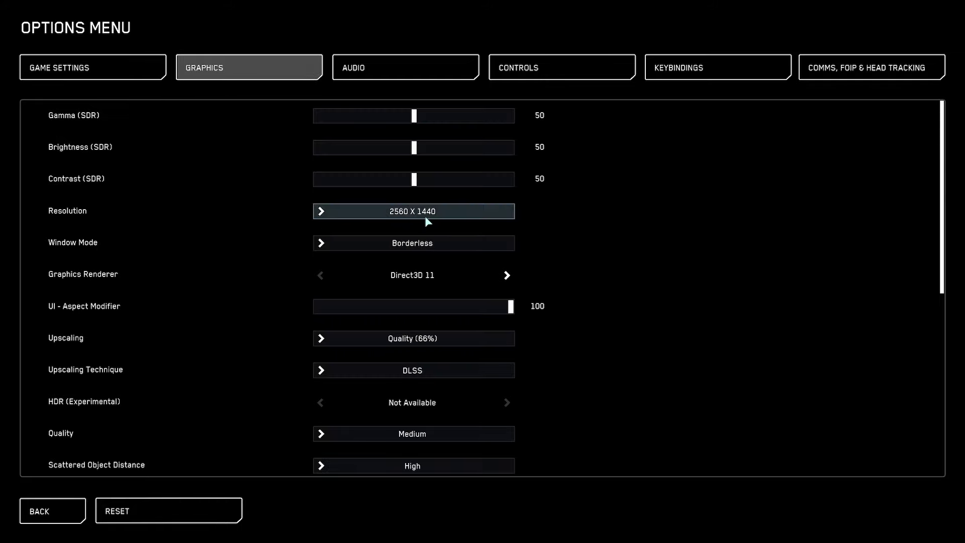
{"action": "scroll", "coordinate": [456, 318], "scroll_direction": "down", "scroll_amount": 3}
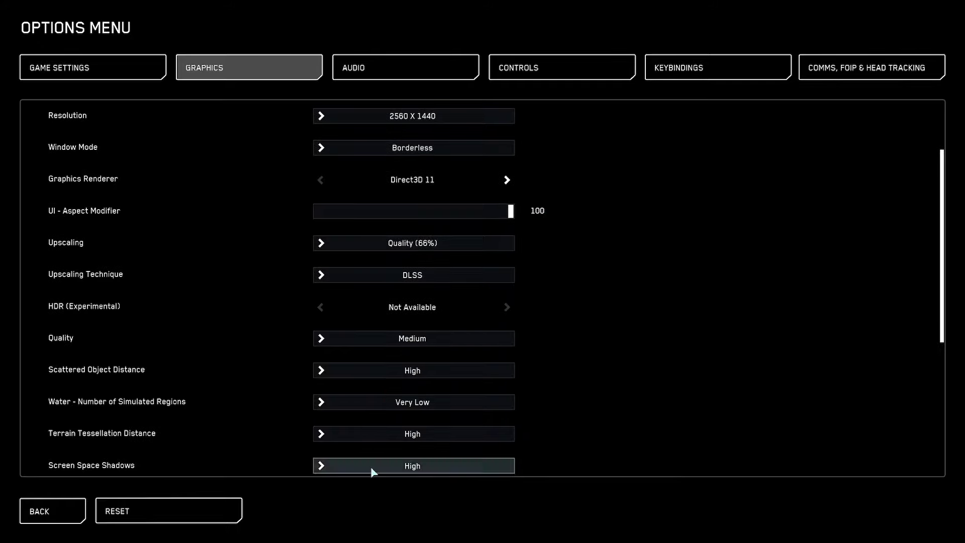
{"action": "scroll", "coordinate": [367, 282], "scroll_direction": "up", "scroll_amount": 3}
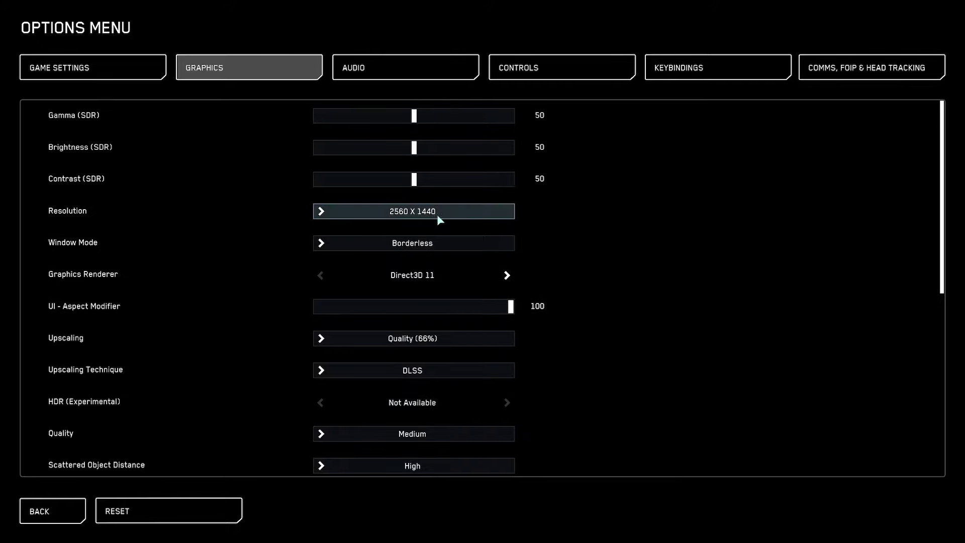
{"action": "left_click", "coordinate": [407, 216]}
{"action": "left_click", "coordinate": [560, 240]}
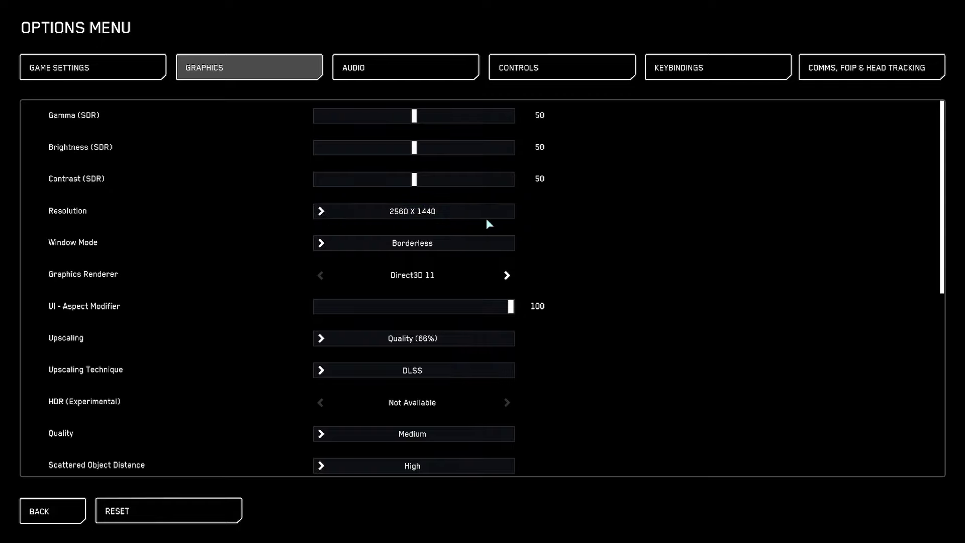
Step: Examine the graphics renderer and upscaling settings, including the available choices for Upscaling Technique
{"action": "scroll", "coordinate": [581, 242], "scroll_direction": "down", "scroll_amount": 1}
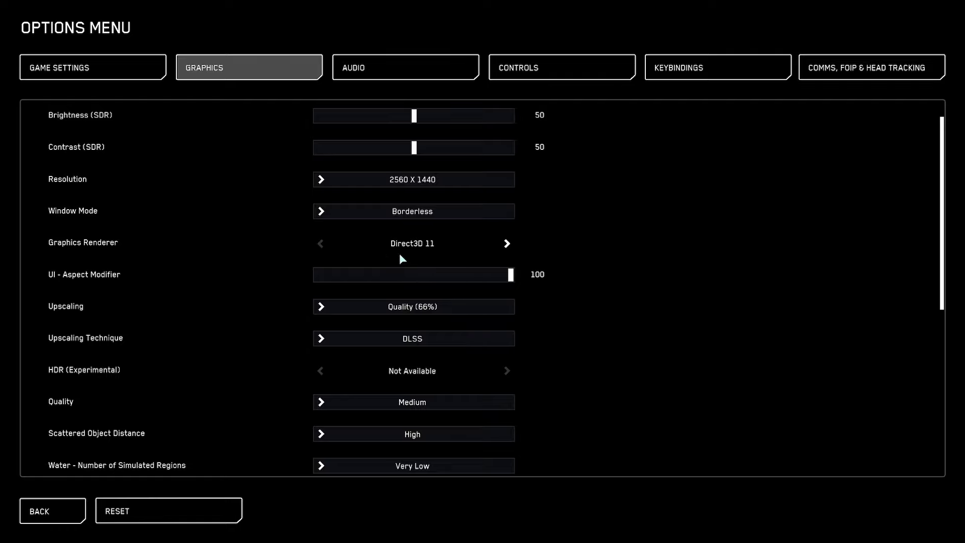
{"action": "scroll", "coordinate": [550, 258], "scroll_direction": "down", "scroll_amount": 1}
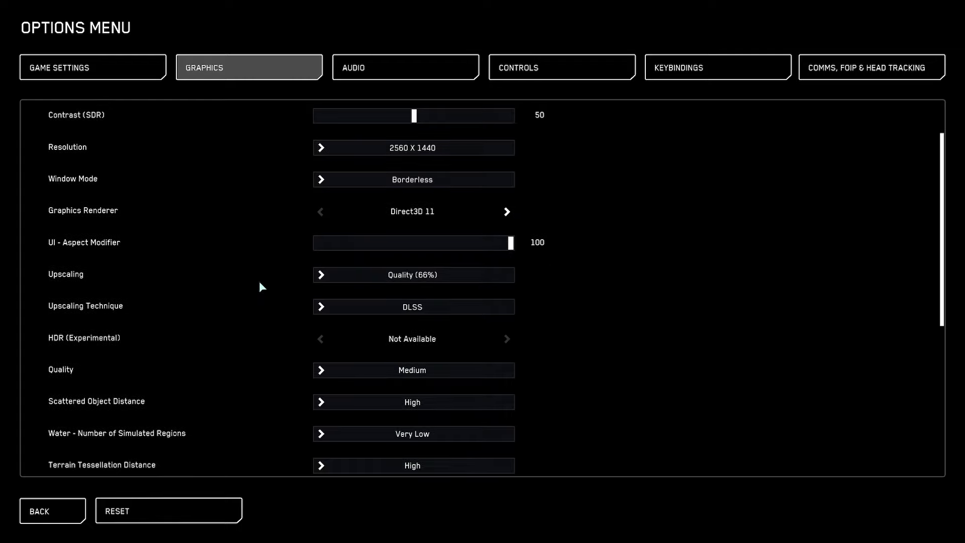
{"action": "left_click", "coordinate": [368, 310]}
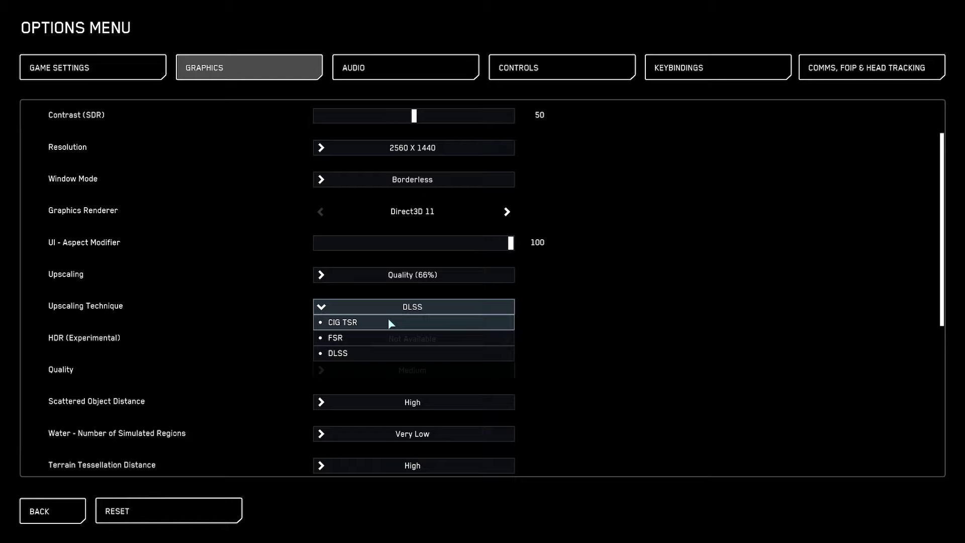
{"action": "left_click", "coordinate": [560, 315]}
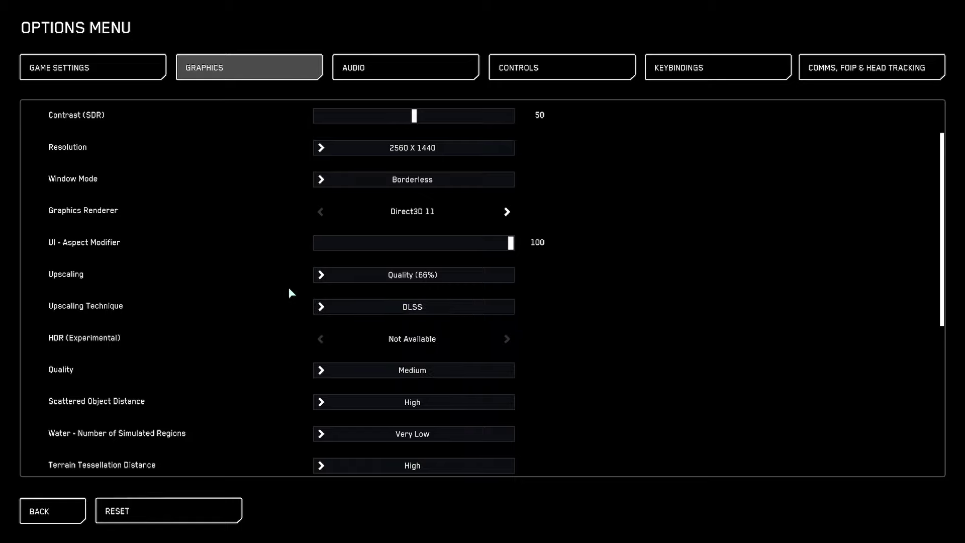
Step: Examine the overall graphics Quality setting and its available choices
{"action": "scroll", "coordinate": [290, 289], "scroll_direction": "down", "scroll_amount": 3}
{"action": "scroll", "coordinate": [241, 294], "scroll_direction": "down", "scroll_amount": 1}
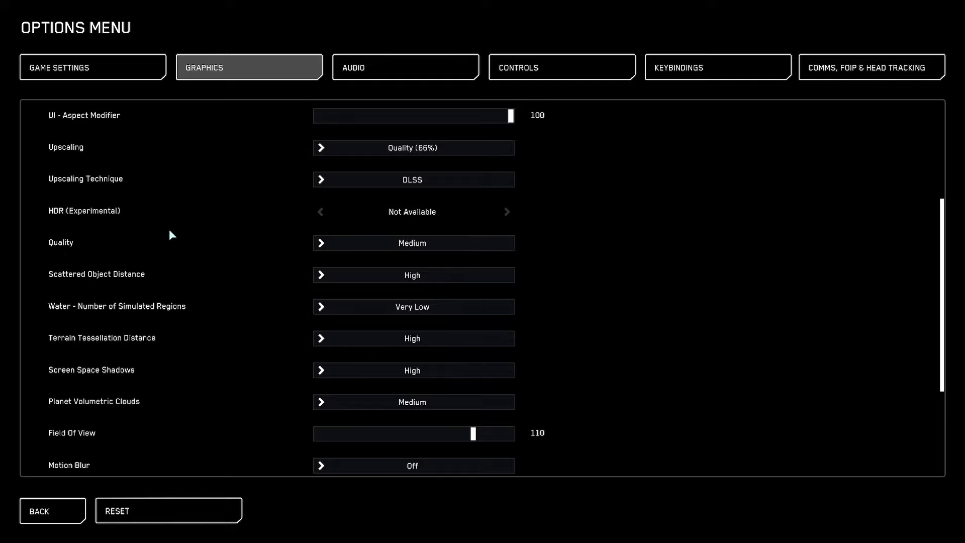
{"action": "left_click", "coordinate": [402, 245]}
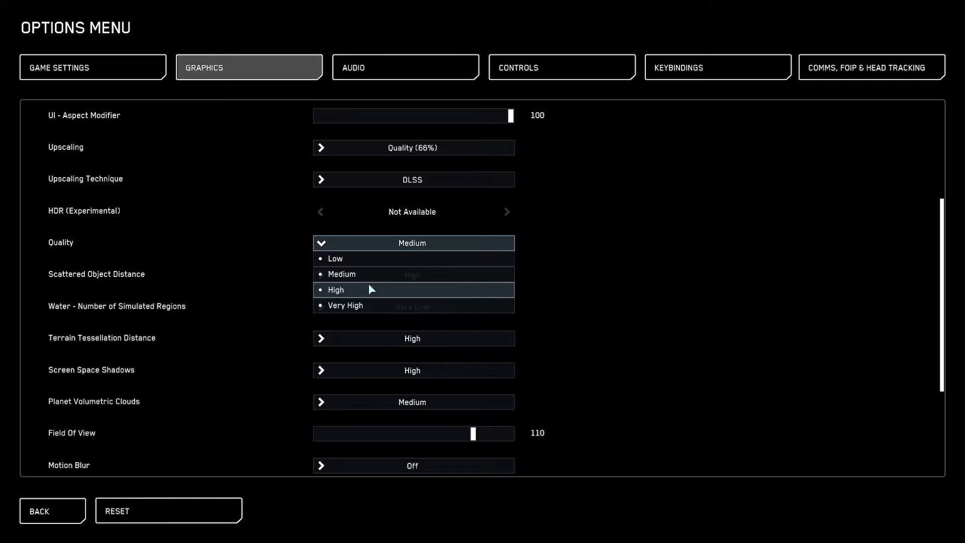
{"action": "left_click", "coordinate": [535, 287]}
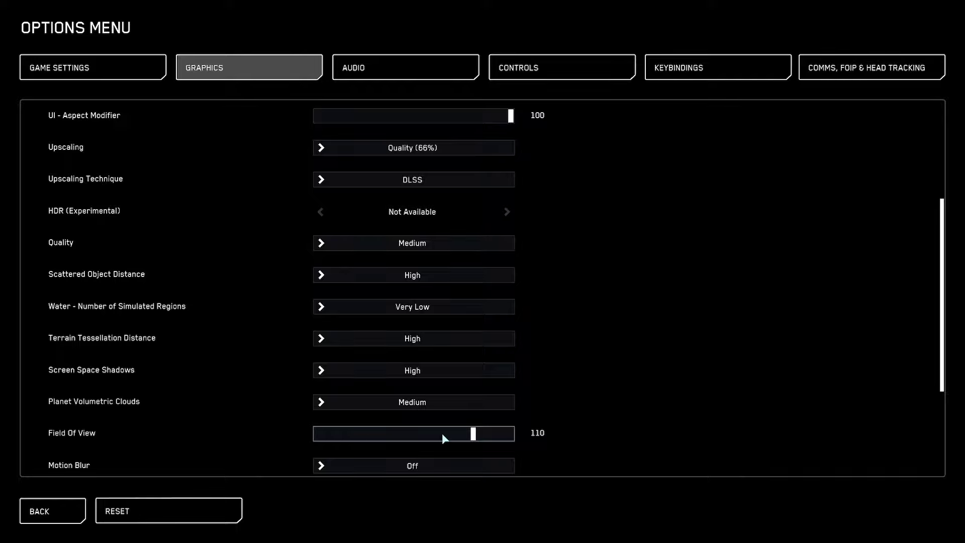
{"action": "mouse_move", "coordinate": [442, 434]}
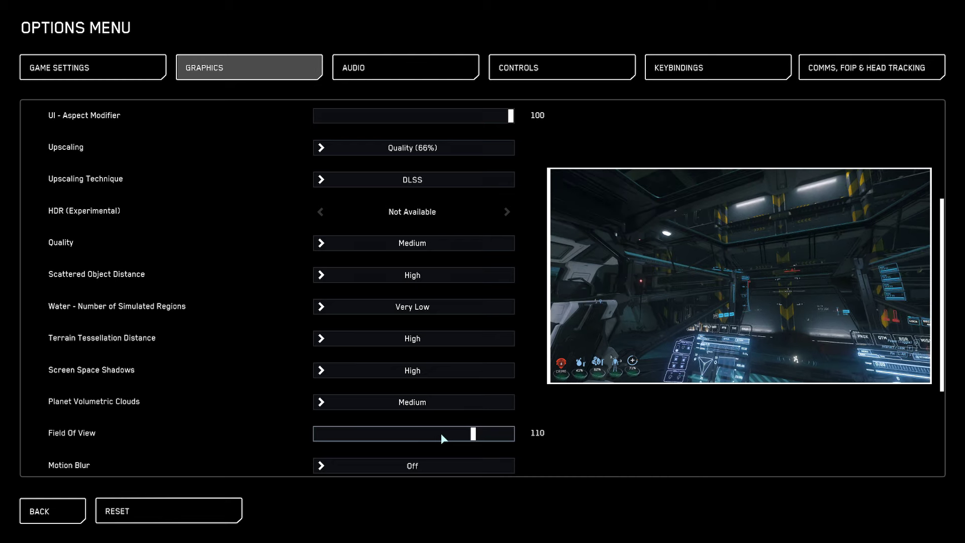
{"action": "left_click", "coordinate": [335, 244]}
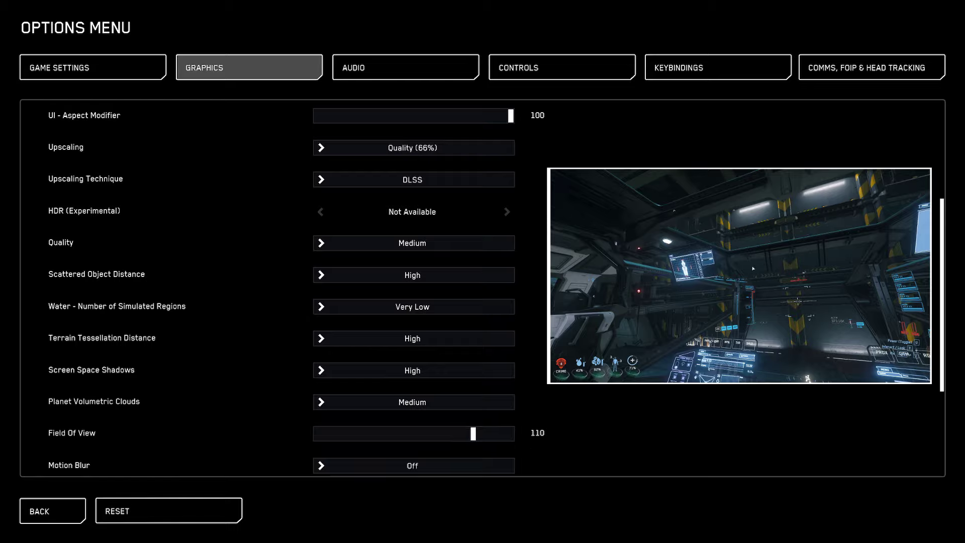
{"action": "left_click", "coordinate": [382, 244]}
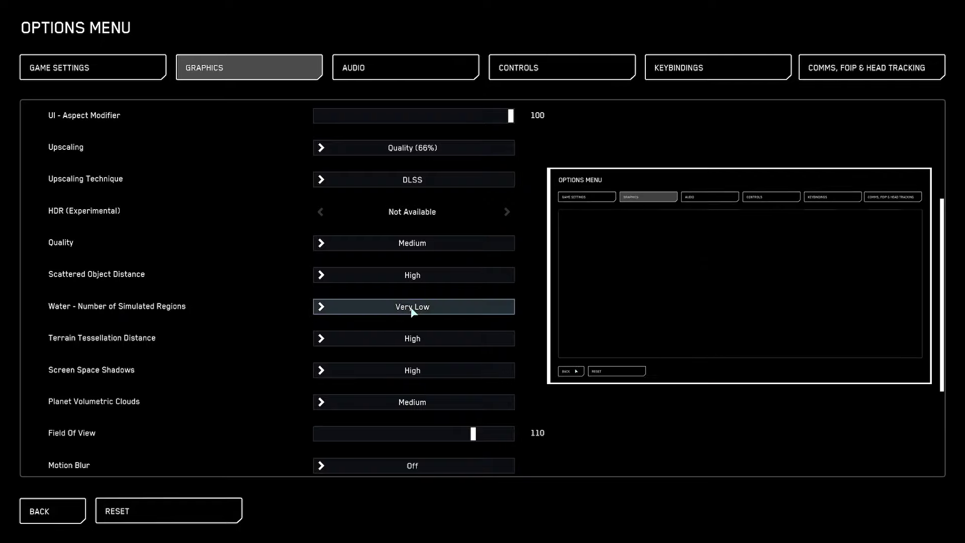
Step: Examine the available choices for Water - Number of Simulated Regions and Planet Volumetric Clouds
{"action": "left_click", "coordinate": [356, 308]}
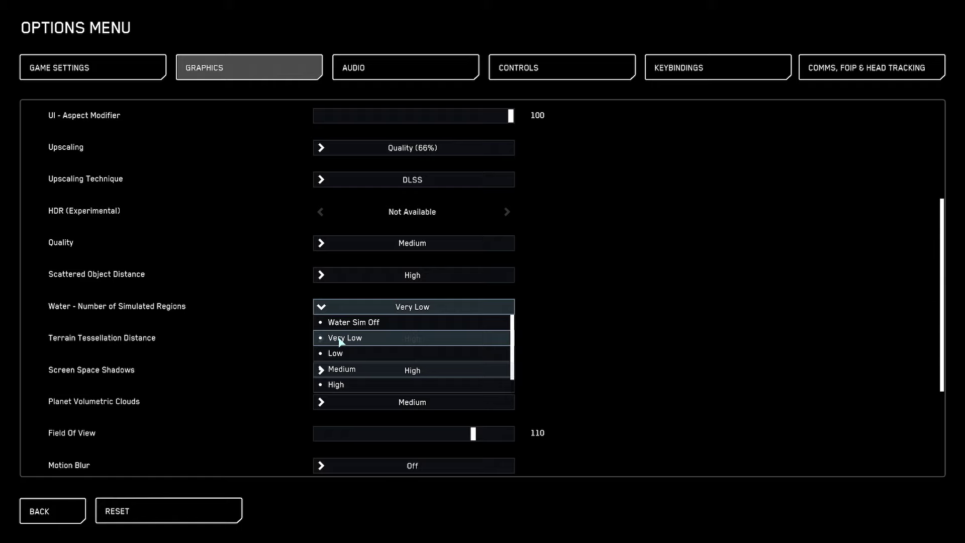
{"action": "left_click", "coordinate": [544, 314]}
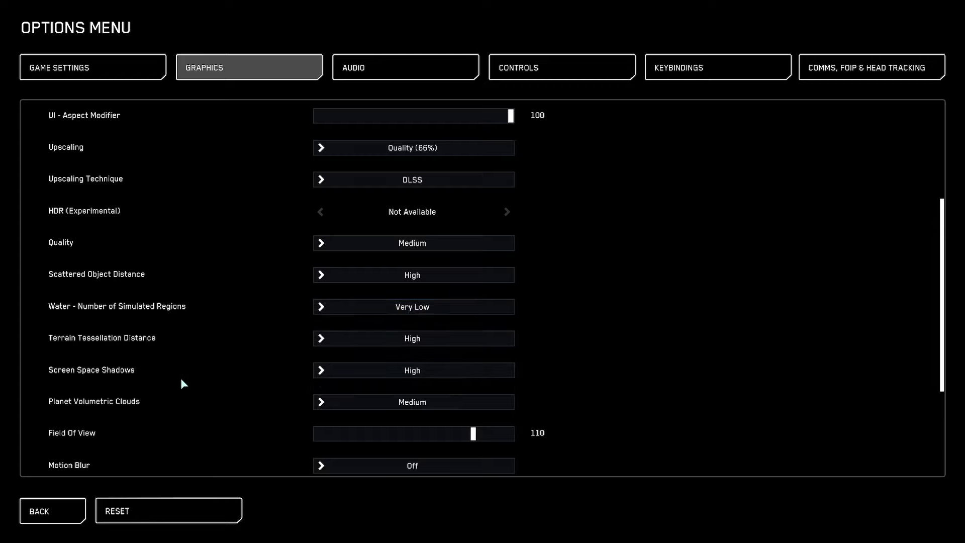
{"action": "left_click", "coordinate": [385, 405]}
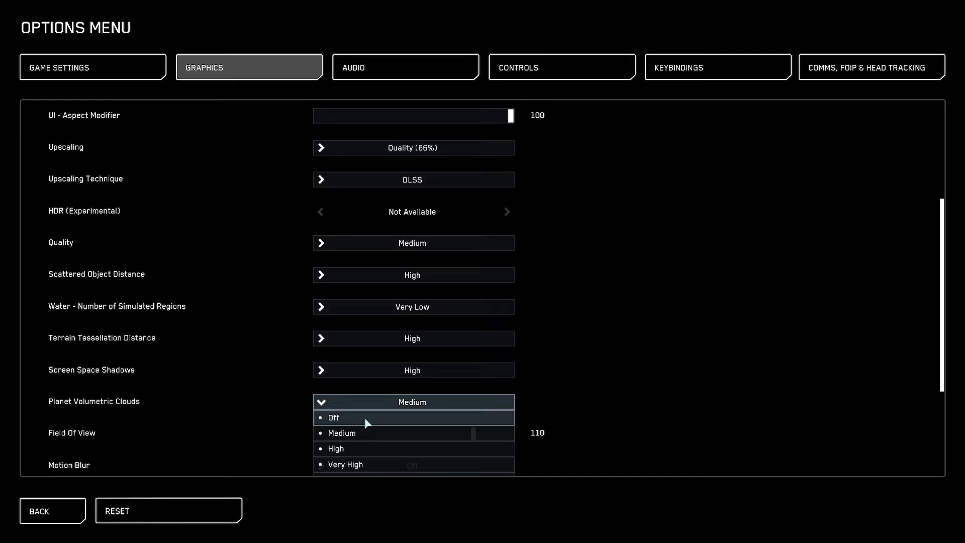
{"action": "left_click", "coordinate": [556, 398]}
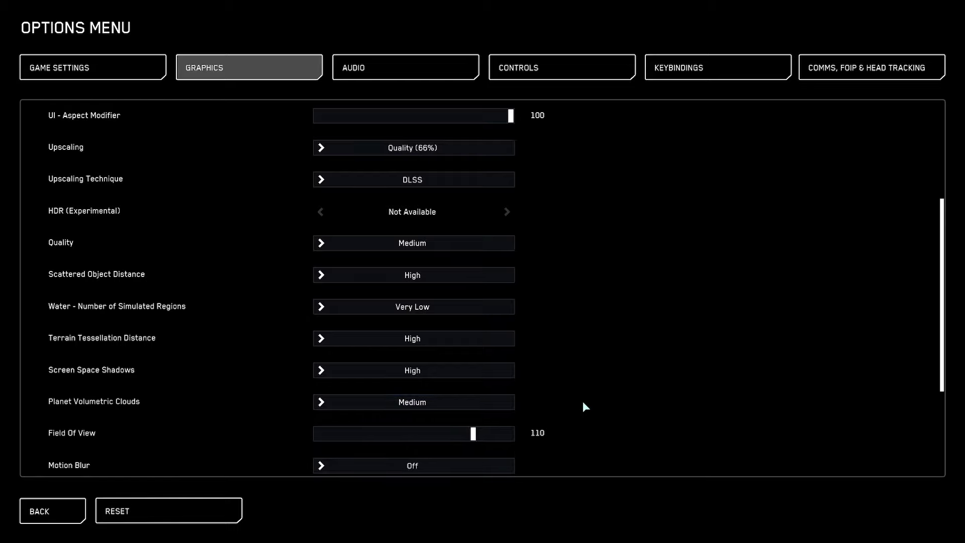
Step: Examine the Field Of View, Motion Blur, VSync, Sharpening and remaining settings through the end of the graphics settings
{"action": "scroll", "coordinate": [582, 401], "scroll_direction": "down", "scroll_amount": 2}
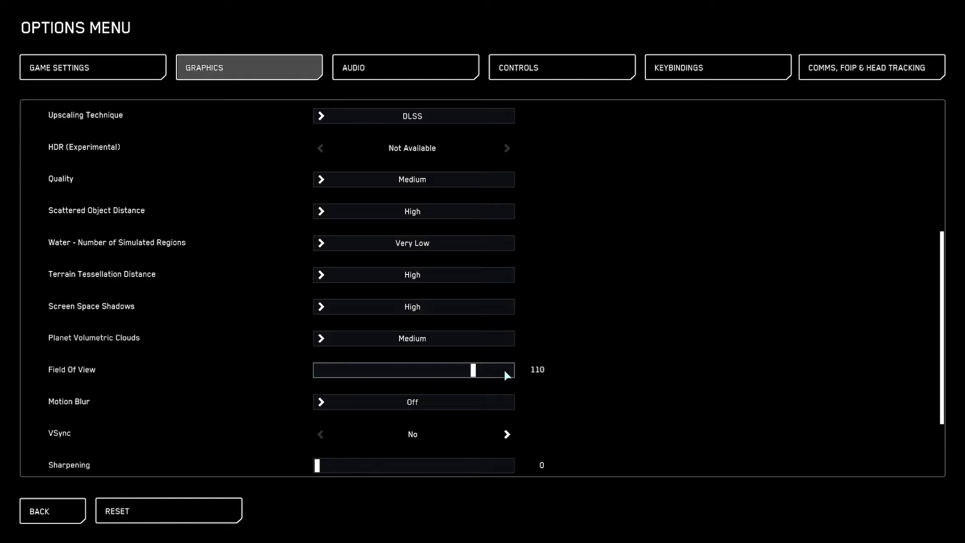
{"action": "scroll", "coordinate": [498, 356], "scroll_direction": "up", "scroll_amount": 2}
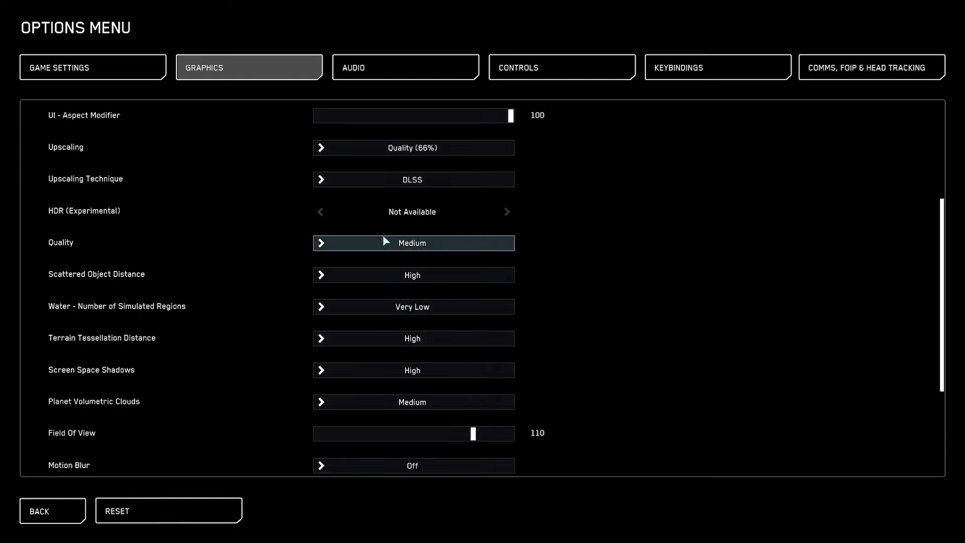
{"action": "scroll", "coordinate": [566, 317], "scroll_direction": "down", "scroll_amount": 1}
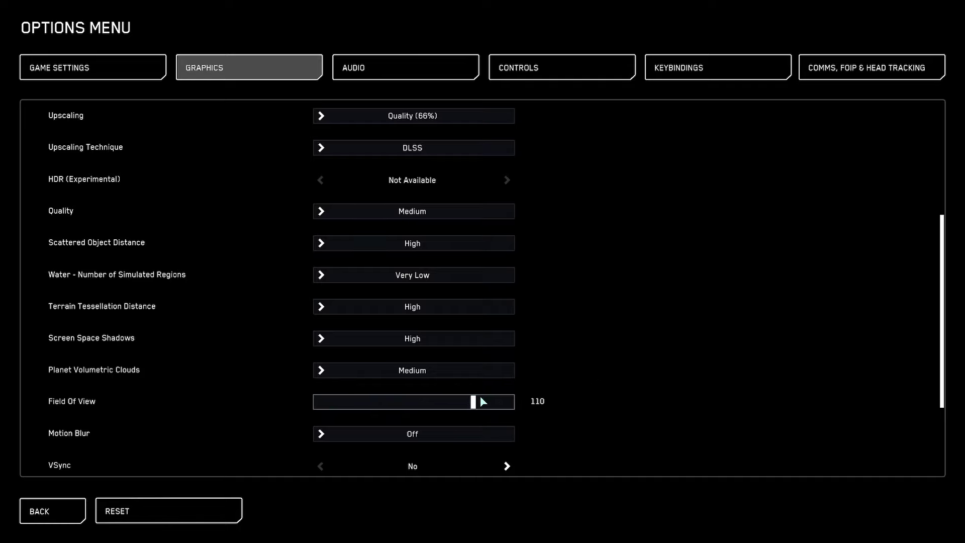
{"action": "scroll", "coordinate": [547, 372], "scroll_direction": "down", "scroll_amount": 3}
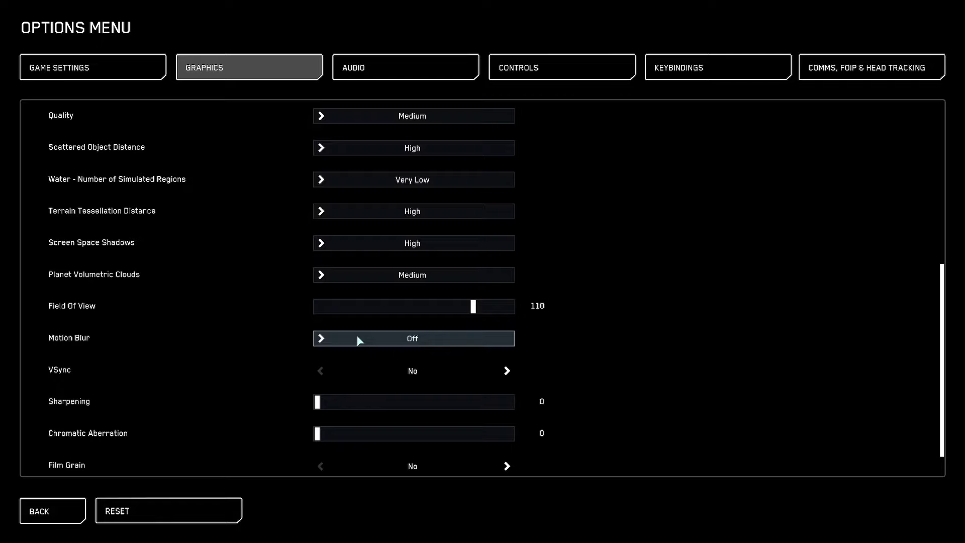
{"action": "scroll", "coordinate": [576, 350], "scroll_direction": "down", "scroll_amount": 1}
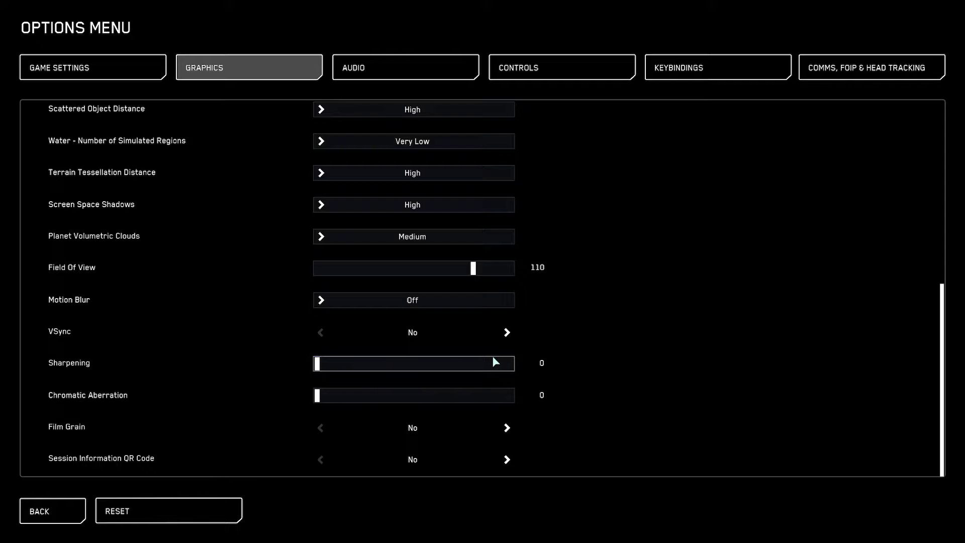
Step: Recheck the Upscaling Technique choices, including FSR and DLSS, and return to the end of the graphics settings
{"action": "scroll", "coordinate": [635, 363], "scroll_direction": "up", "scroll_amount": 10}
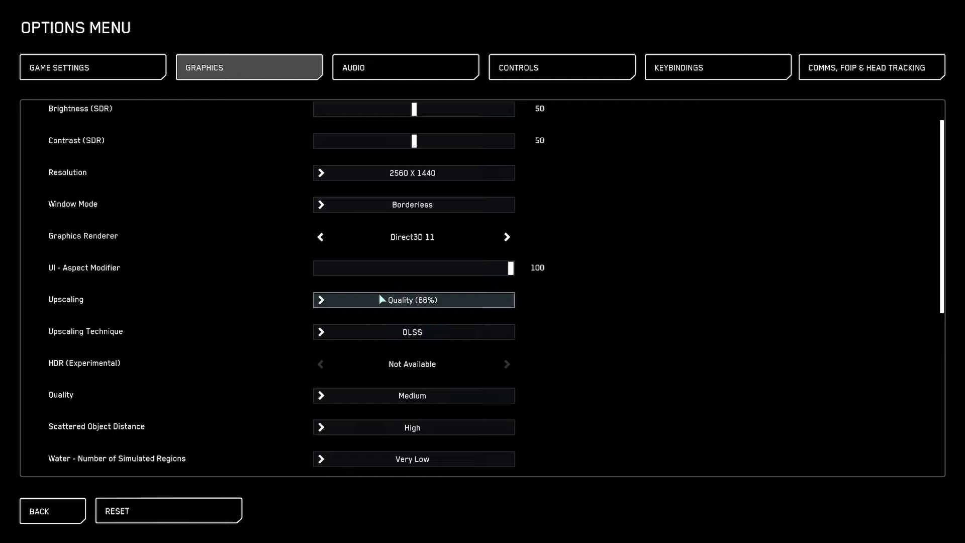
{"action": "left_click", "coordinate": [374, 329]}
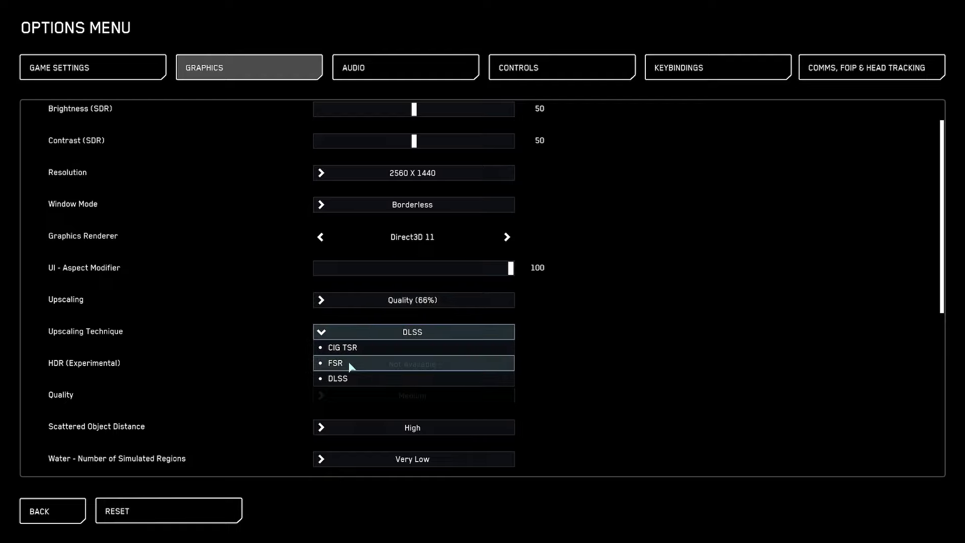
{"action": "left_click", "coordinate": [368, 327]}
{"action": "scroll", "coordinate": [595, 315], "scroll_direction": "down", "scroll_amount": 10}
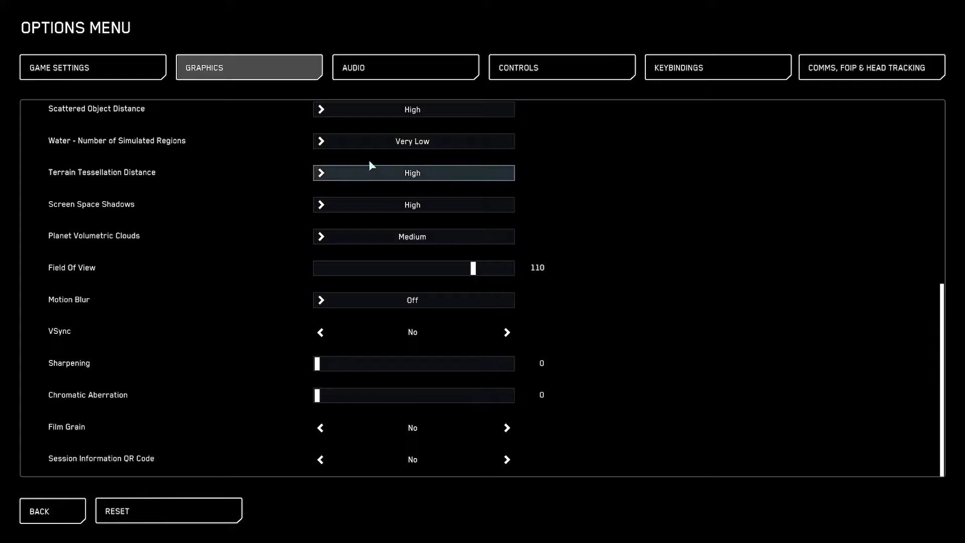
Step: Open the audio settings and examine them from Master Volume through Play Audio when Game in Background
{"action": "left_click", "coordinate": [390, 65]}
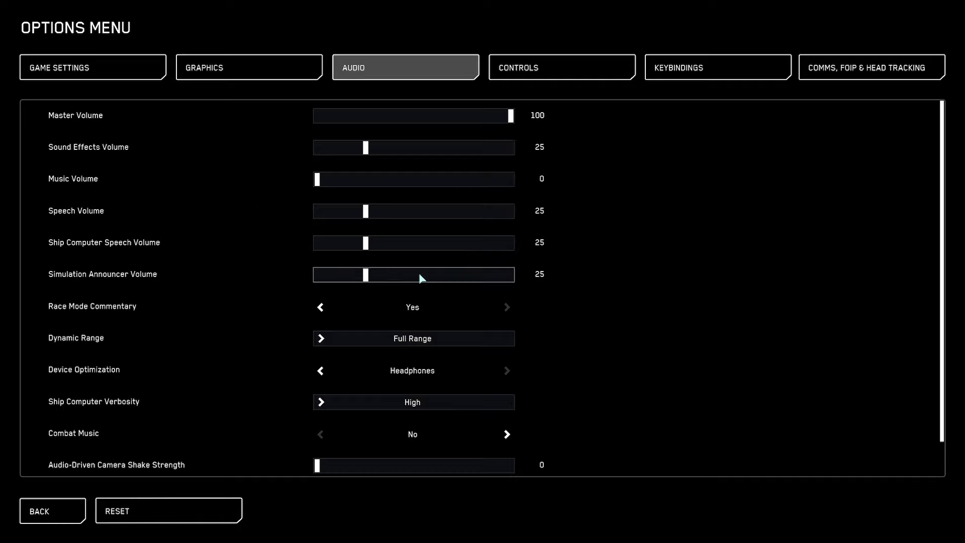
{"action": "scroll", "coordinate": [576, 215], "scroll_direction": "down", "scroll_amount": 1}
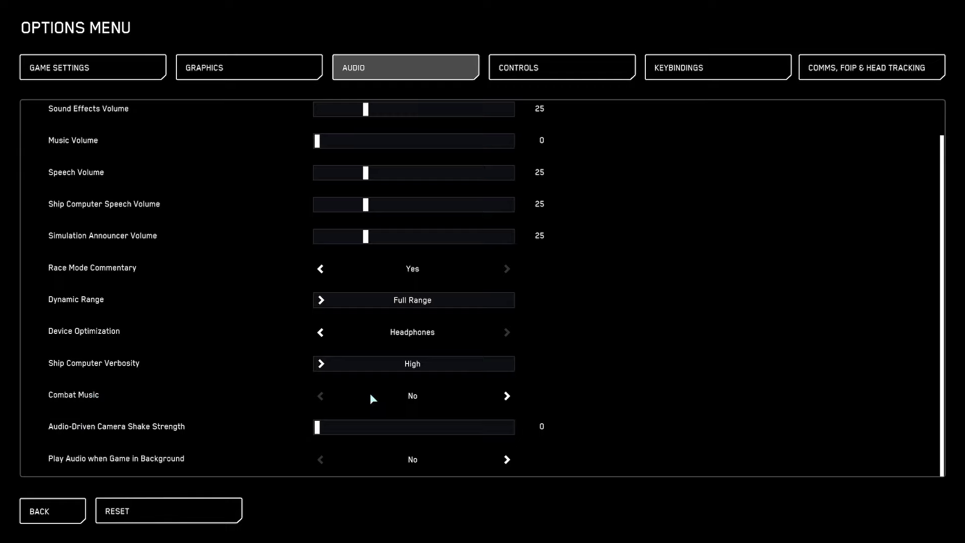
{"action": "scroll", "coordinate": [370, 395], "scroll_direction": "up", "scroll_amount": 2}
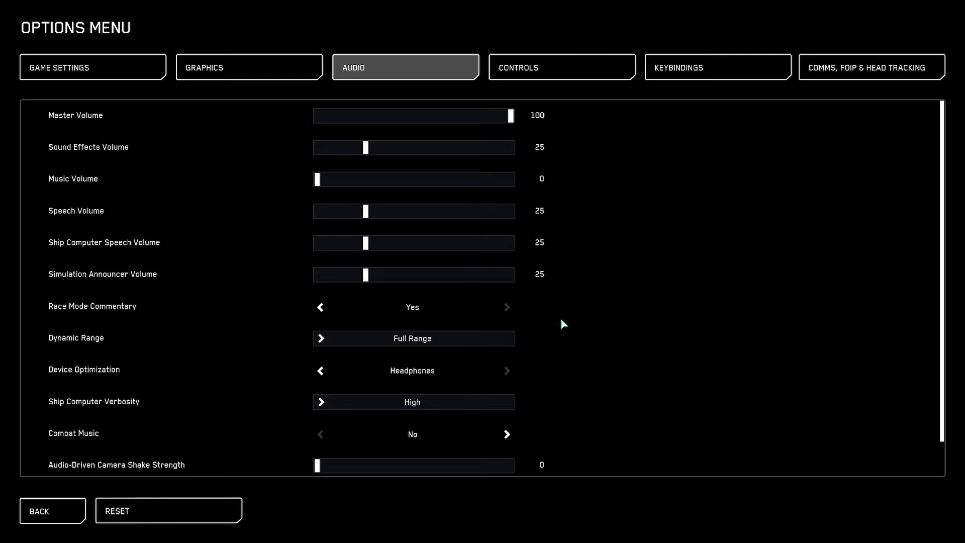
{"action": "scroll", "coordinate": [372, 417], "scroll_direction": "down", "scroll_amount": 2}
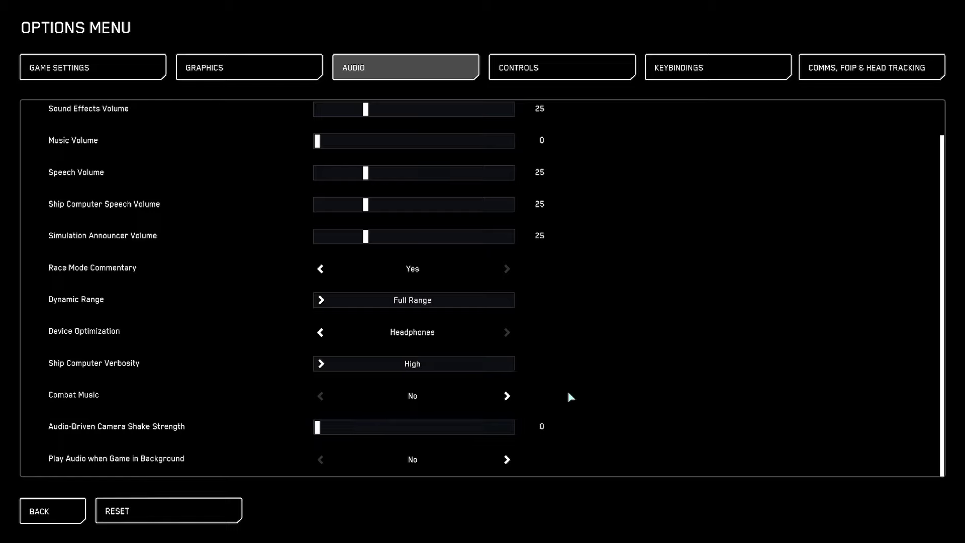
Step: Examine the available choices for the audio Dynamic Range setting, leaving its selection as it is
{"action": "left_click", "coordinate": [347, 297]}
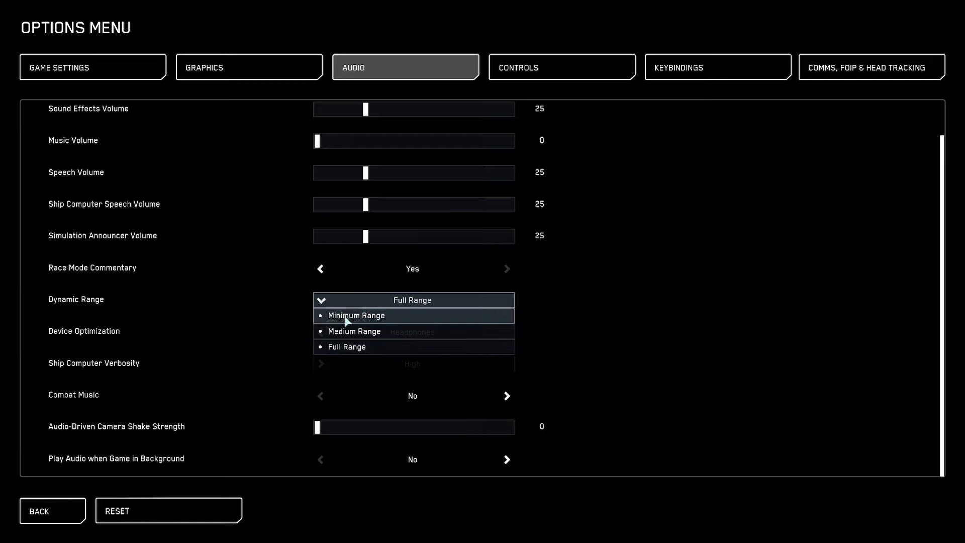
{"action": "left_click", "coordinate": [351, 299]}
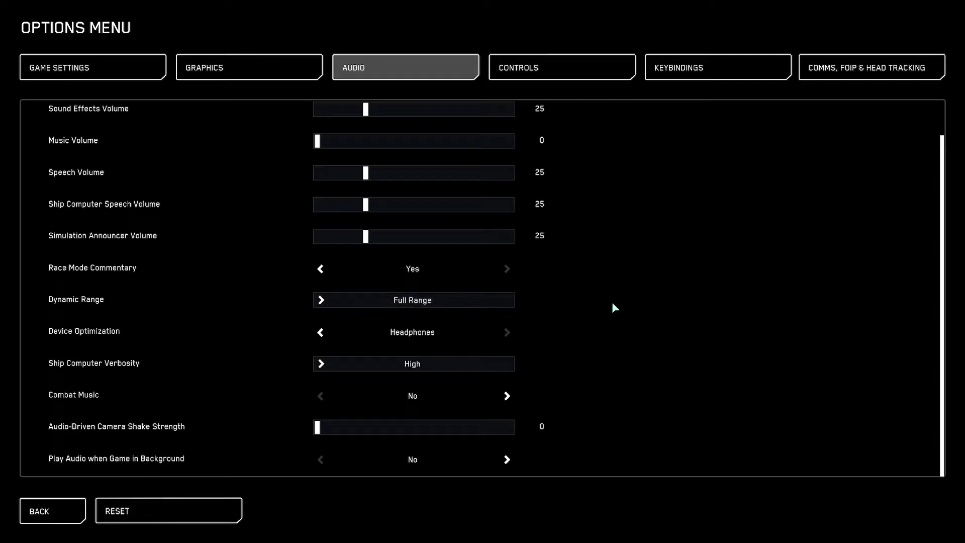
{"action": "left_click", "coordinate": [448, 304]}
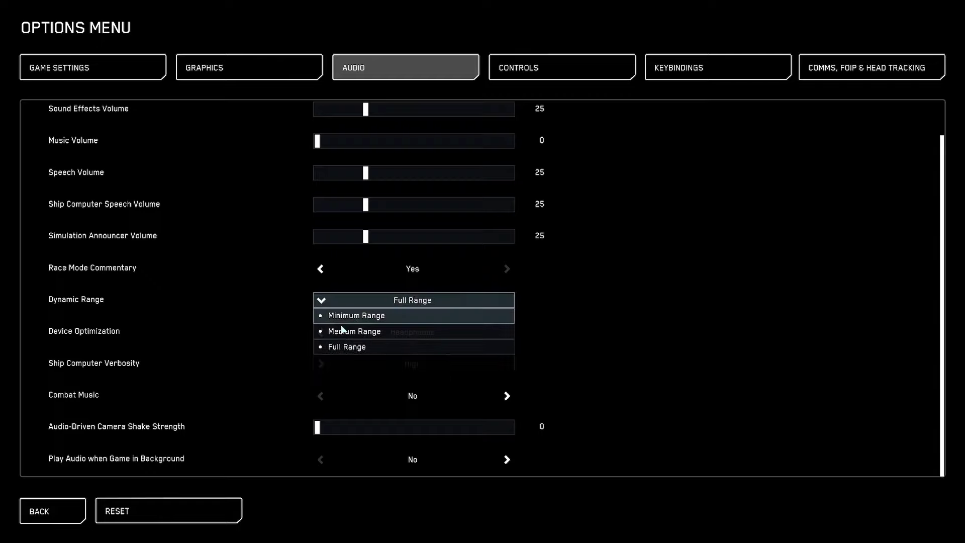
{"action": "left_click", "coordinate": [608, 301]}
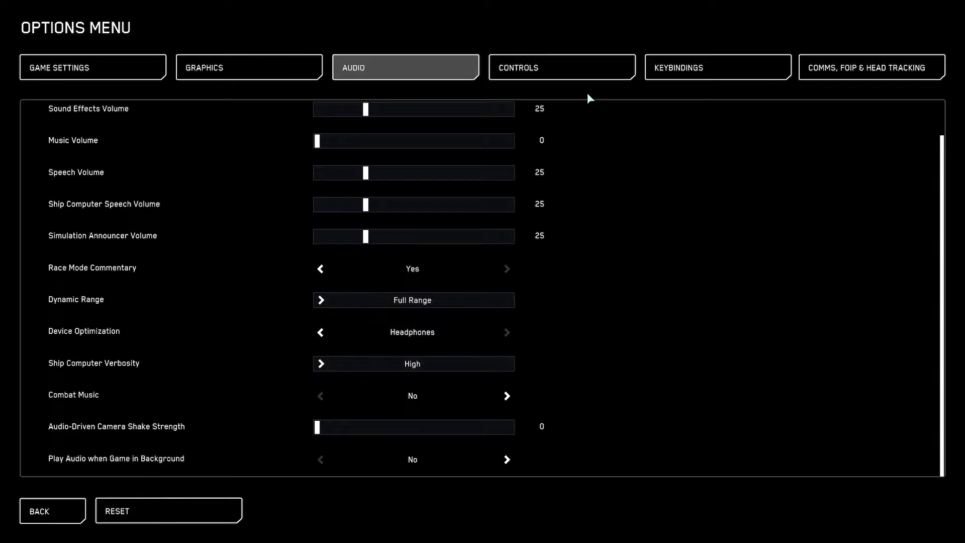
Step: Examine the mouse control settings and the Microphone Device choices in the Comms, FOIP & Head Tracking settings
{"action": "left_click", "coordinate": [574, 71]}
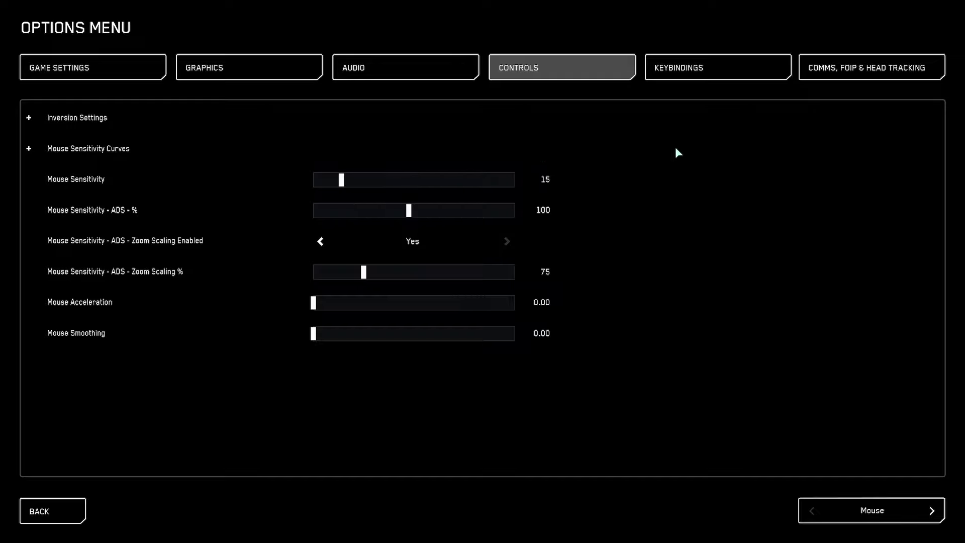
{"action": "left_click", "coordinate": [831, 65]}
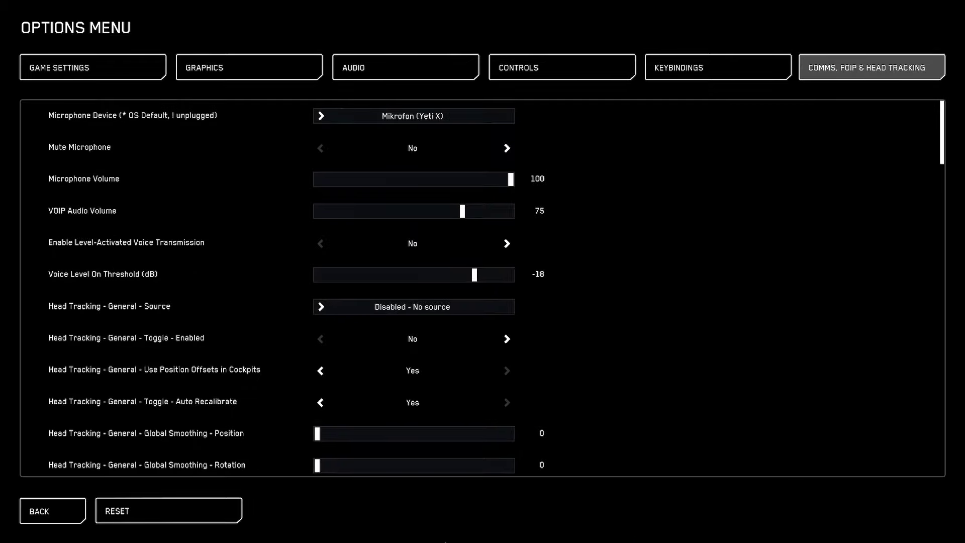
{"action": "left_click", "coordinate": [427, 116]}
{"action": "left_click", "coordinate": [394, 192]}
Step: Examine the head tracking settings through the end of the list, including the Faceware camera and FOIP options
{"action": "left_click_drag", "start_coordinate": [944, 115], "coordinate": [947, 431]}
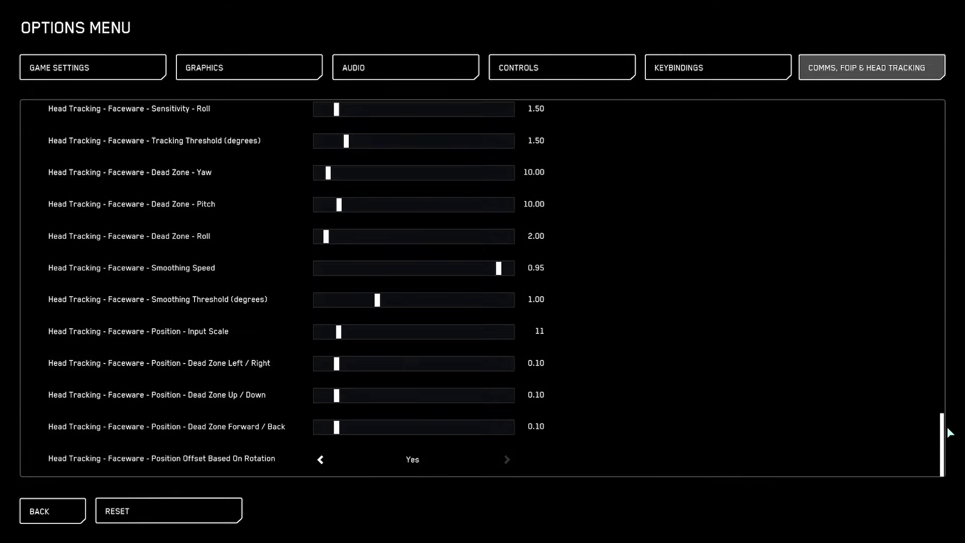
{"action": "scroll", "coordinate": [777, 337], "scroll_direction": "up", "scroll_amount": 2}
{"action": "scroll", "coordinate": [778, 338], "scroll_direction": "up", "scroll_amount": 1}
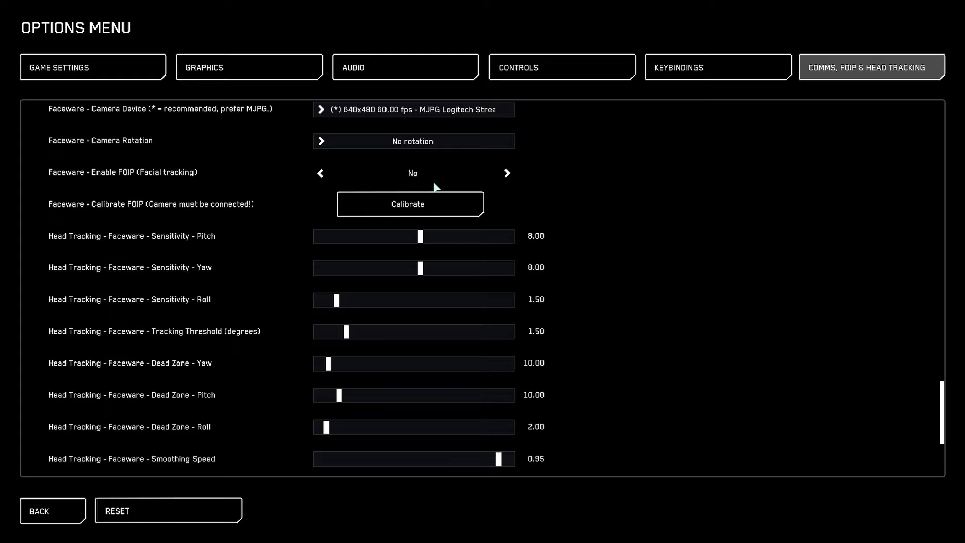
{"action": "scroll", "coordinate": [657, 203], "scroll_direction": "up", "scroll_amount": 6}
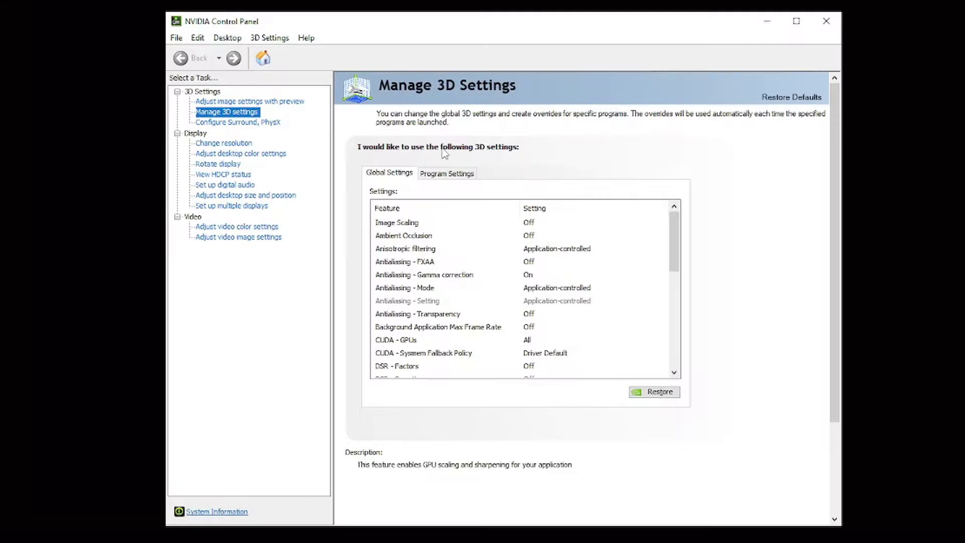
Step: Switch to NVIDIA Control Panel and examine the image preview options and the global 3D settings from Image Scaling through Threaded optimization
{"action": "left_click_drag", "start_coordinate": [381, 21], "coordinate": [274, 21]}
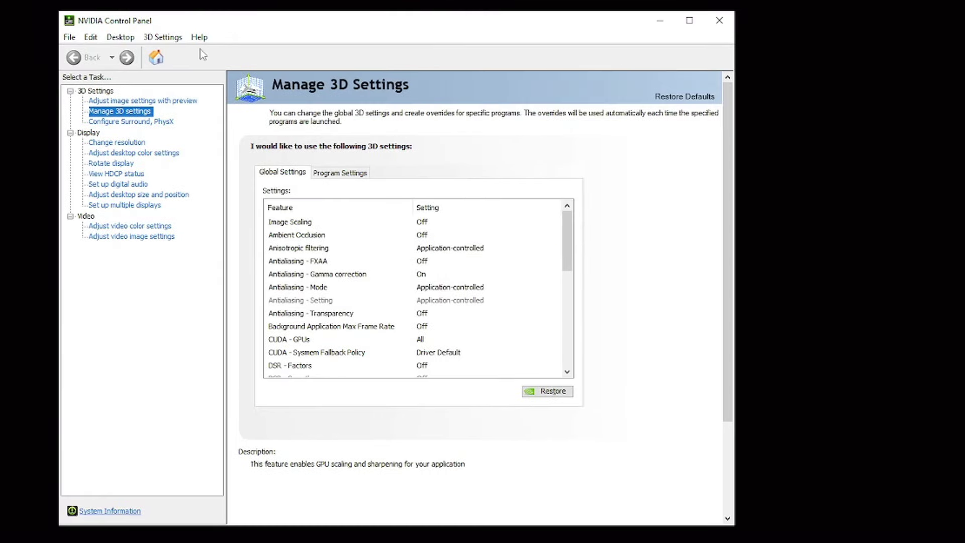
{"action": "left_click", "coordinate": [119, 101]}
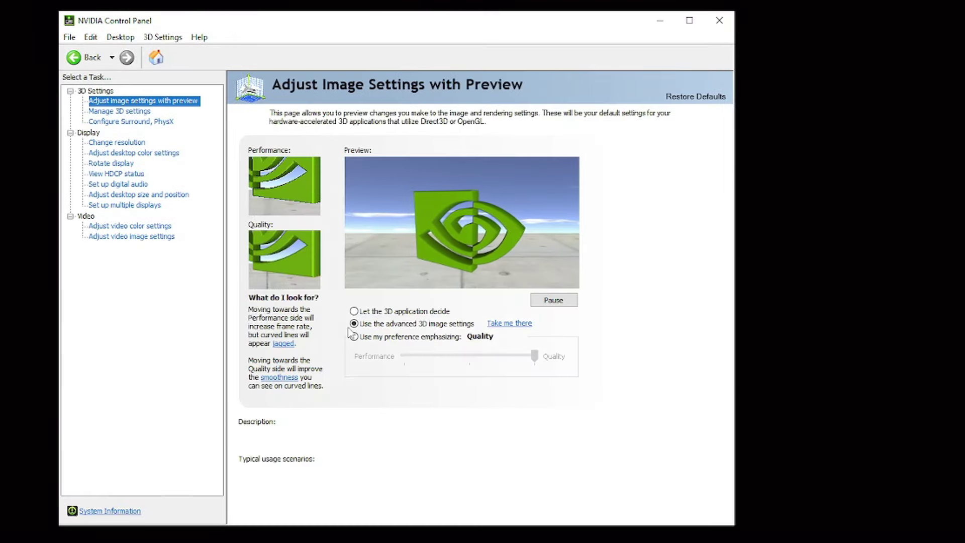
{"action": "mouse_move", "coordinate": [456, 329]}
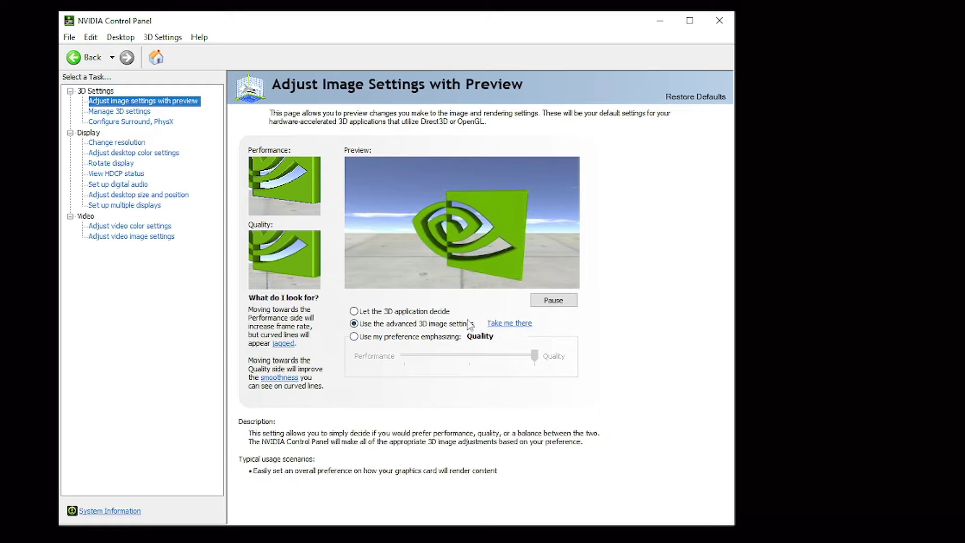
{"action": "left_click", "coordinate": [509, 324]}
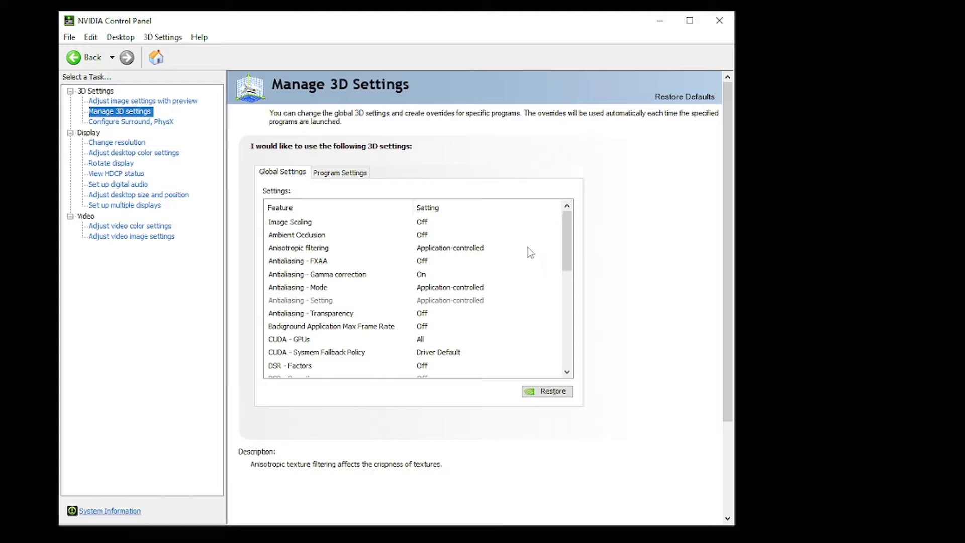
{"action": "left_click_drag", "start_coordinate": [568, 228], "coordinate": [558, 301]}
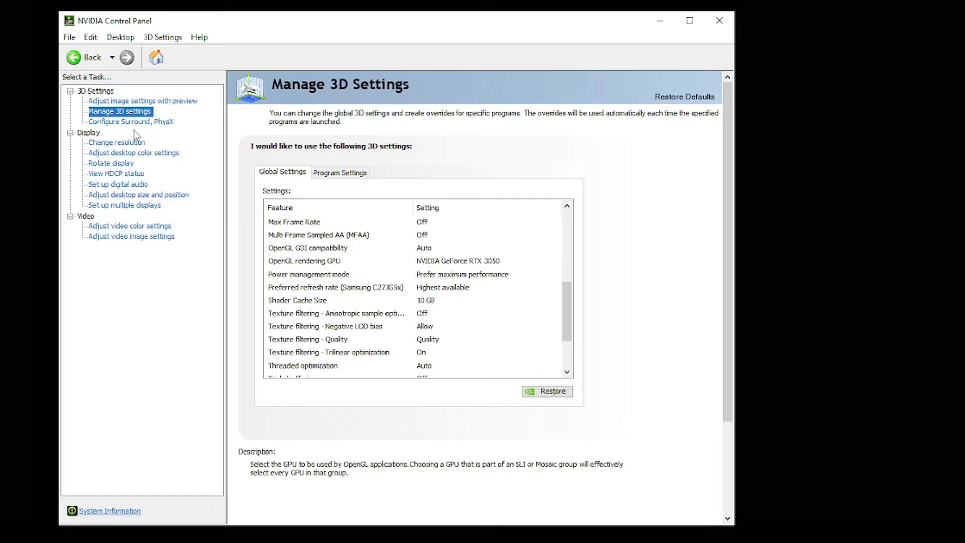
Step: Open the Surround and PhysX configuration and examine the PhysX processor choices, leaving the selection as it is
{"action": "left_click", "coordinate": [115, 123]}
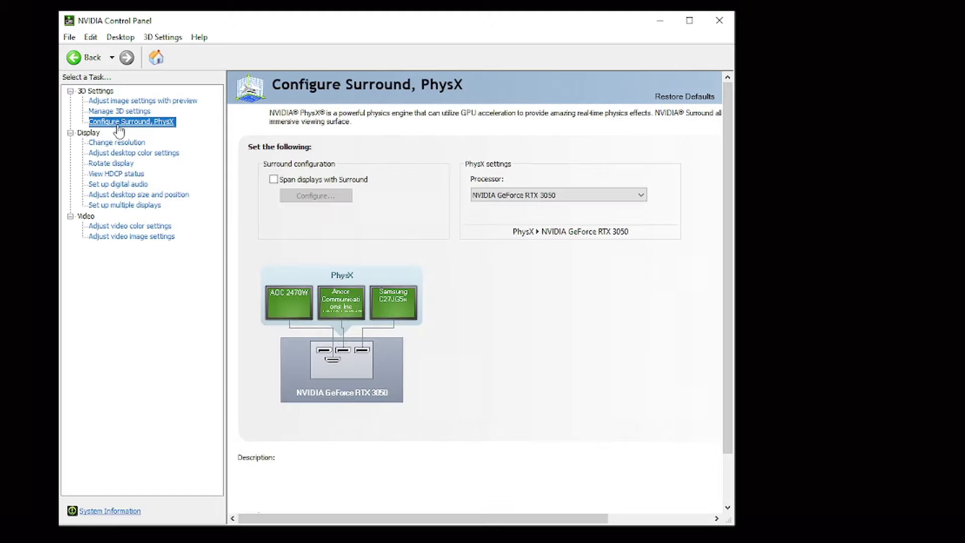
{"action": "left_click", "coordinate": [512, 196]}
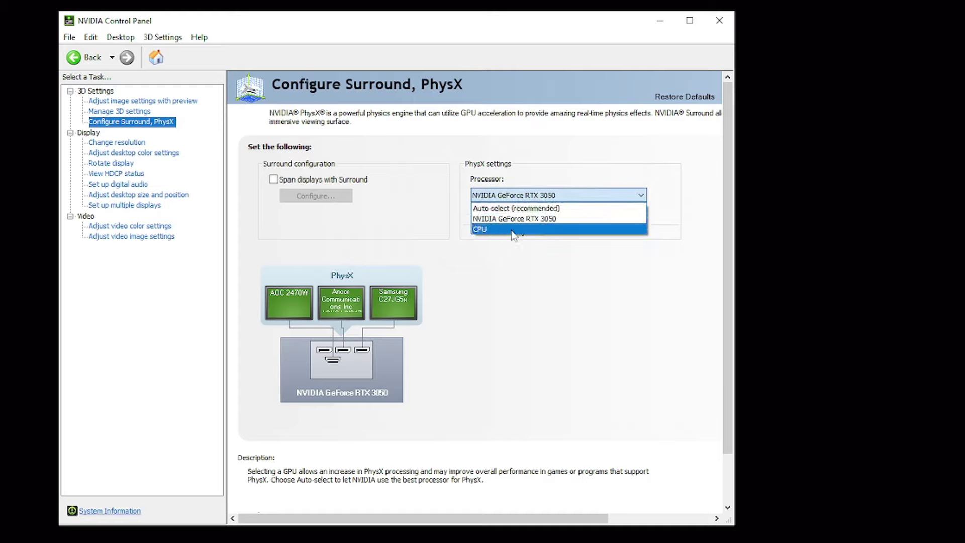
{"action": "left_click", "coordinate": [534, 329]}
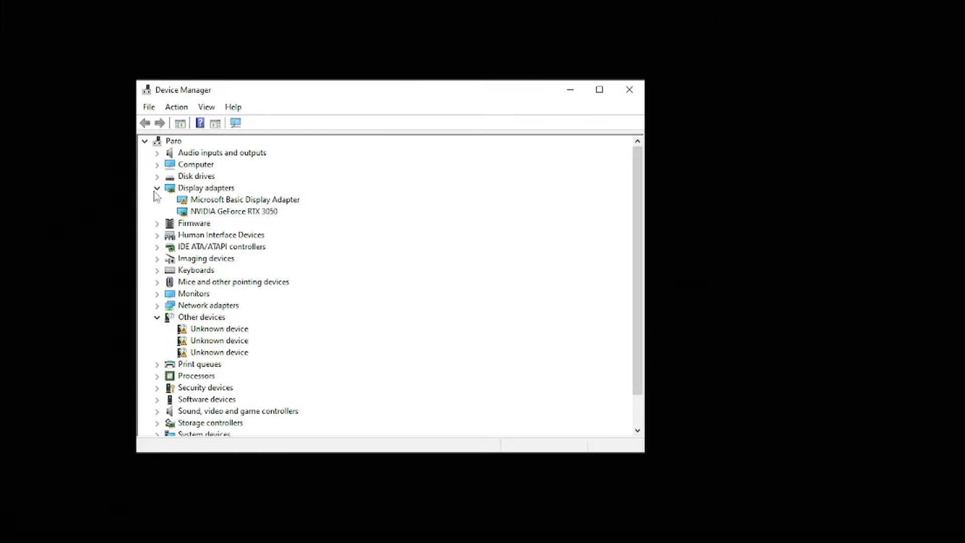
Step: Switch to Device Manager, expand the system devices and examine the actions available for the High precision event timer
{"action": "left_click", "coordinate": [156, 189]}
{"action": "left_click", "coordinate": [157, 294]}
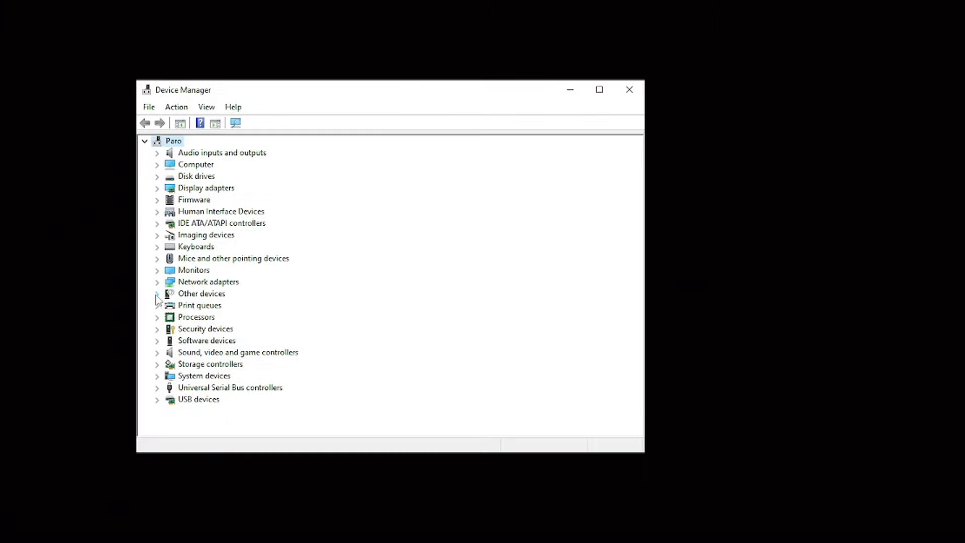
{"action": "left_click", "coordinate": [156, 377]}
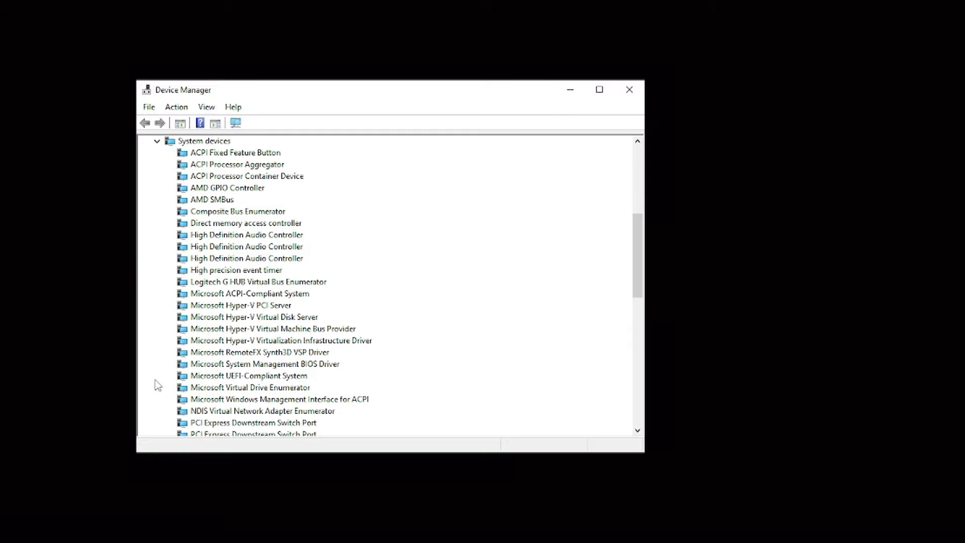
{"action": "left_click", "coordinate": [208, 272]}
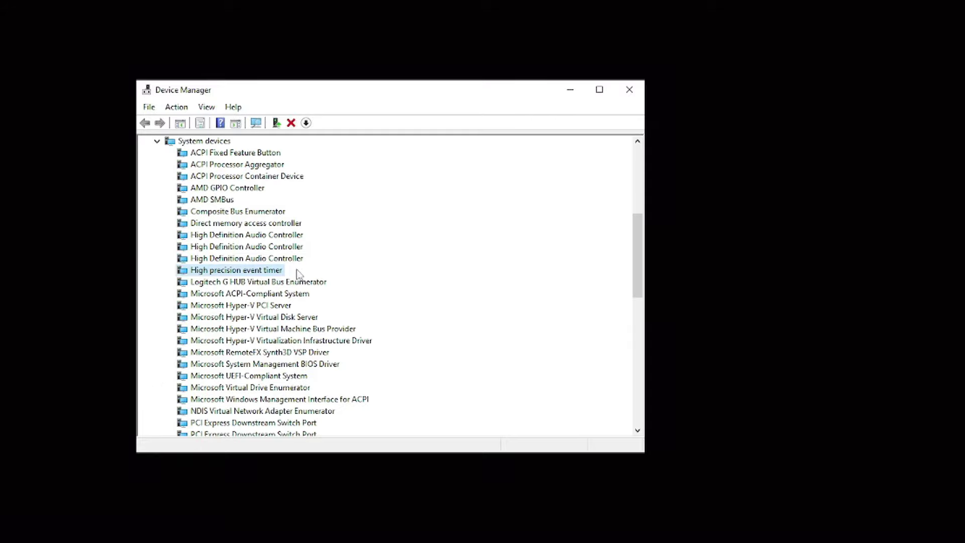
{"action": "right_click", "coordinate": [265, 272]}
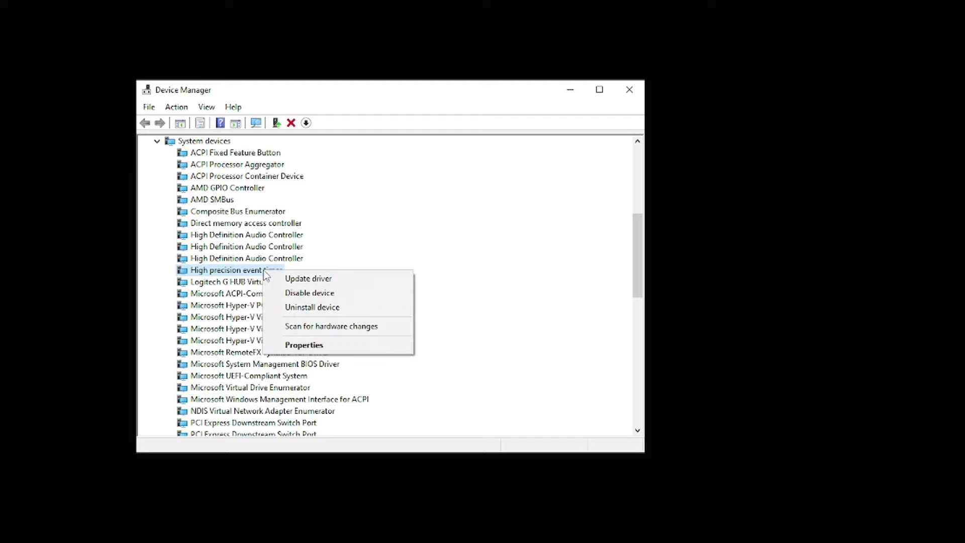
{"action": "left_click", "coordinate": [508, 287]}
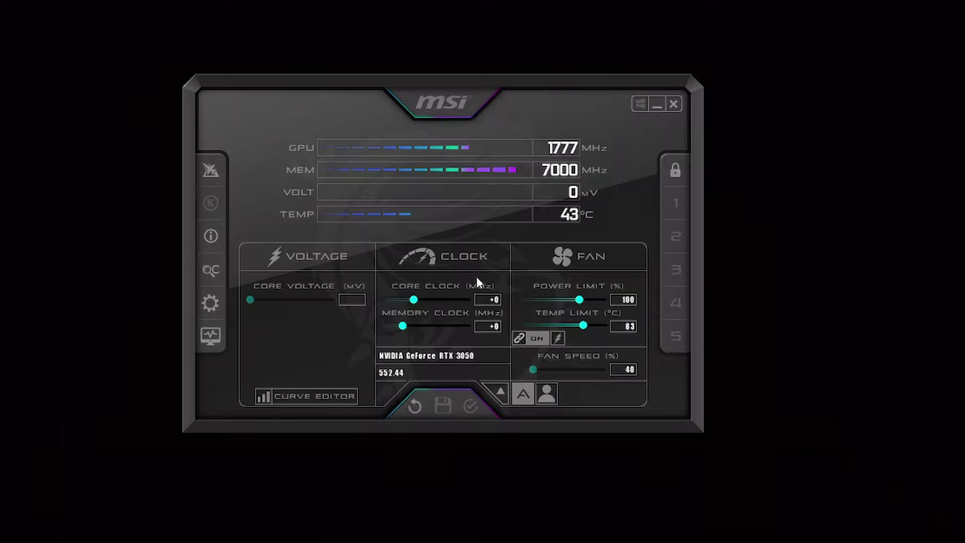
Step: Switch to MSI Afterburner, set the power limit to 111% and linked temperature limit to 90 °C, and minimize the NVIDIA app
{"action": "left_click_drag", "start_coordinate": [587, 302], "coordinate": [607, 300]}
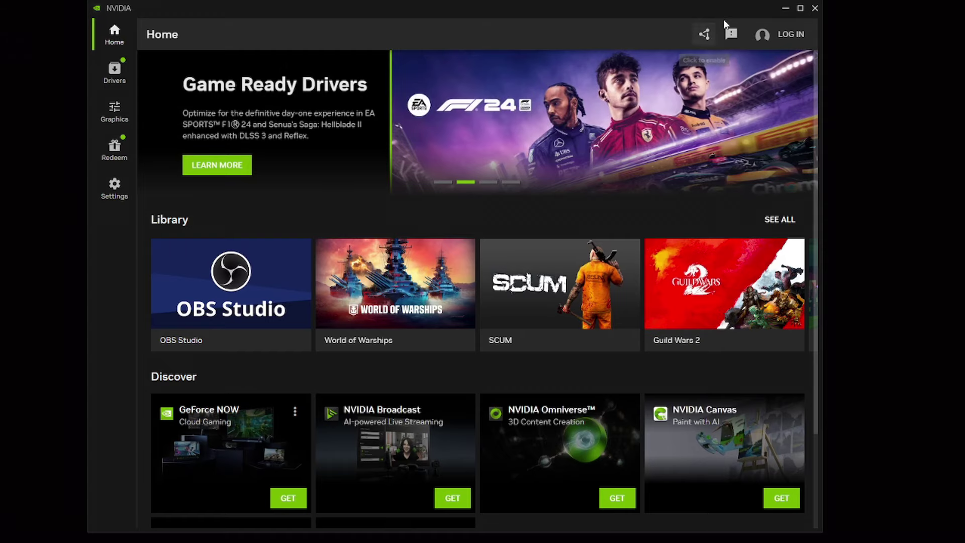
{"action": "left_click", "coordinate": [785, 9]}
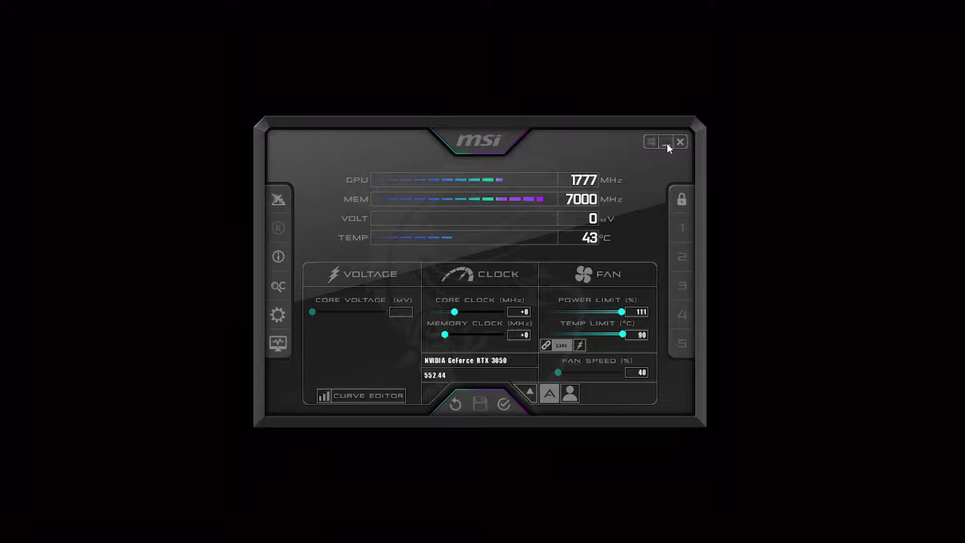